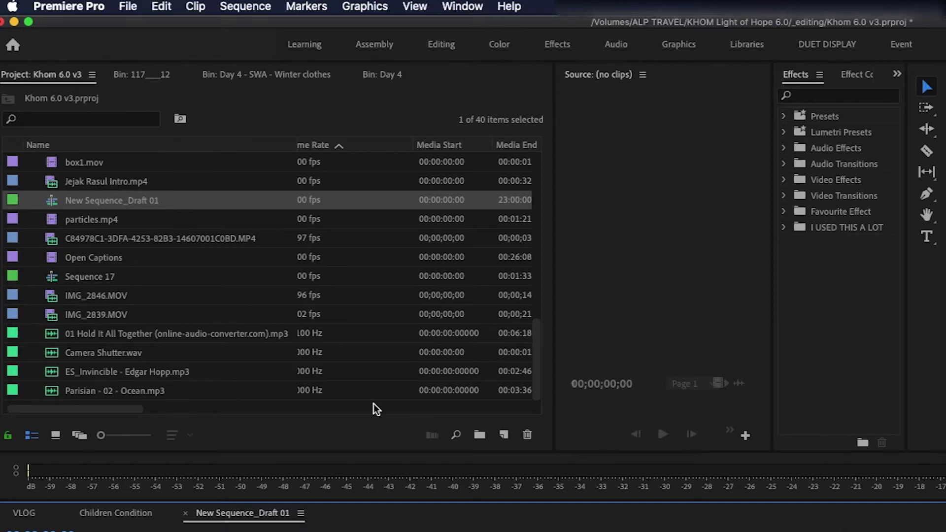
- Search the project items for "img" and clear the search text again
scroll(237, 299, up, 10)
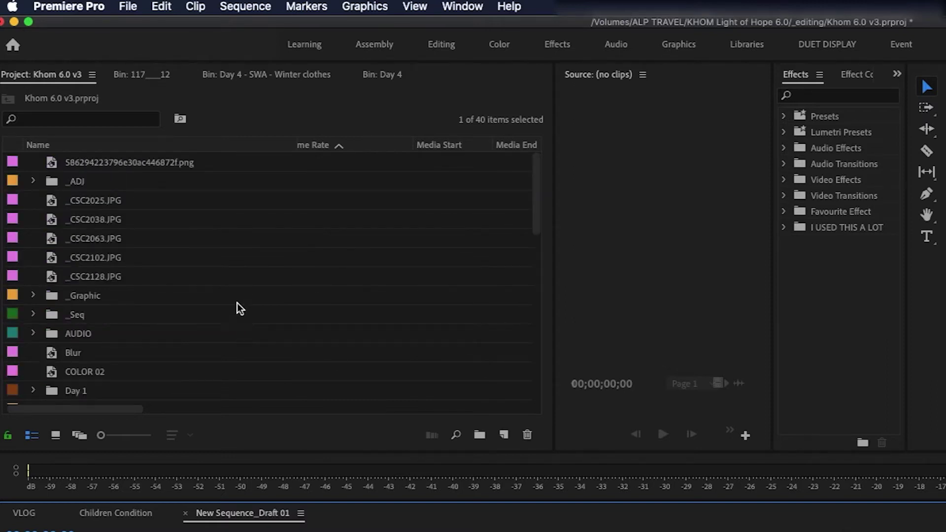
scroll(84, 181, right, 1)
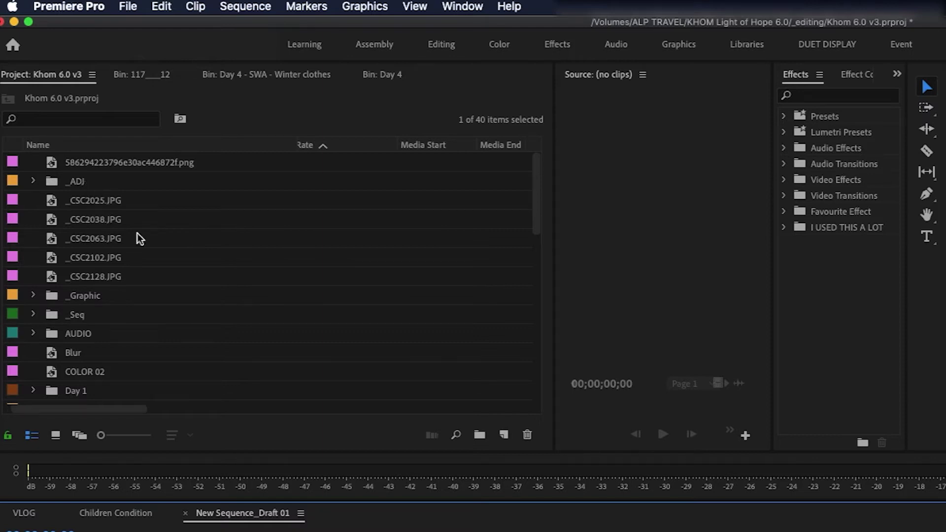
scroll(160, 248, down, 1)
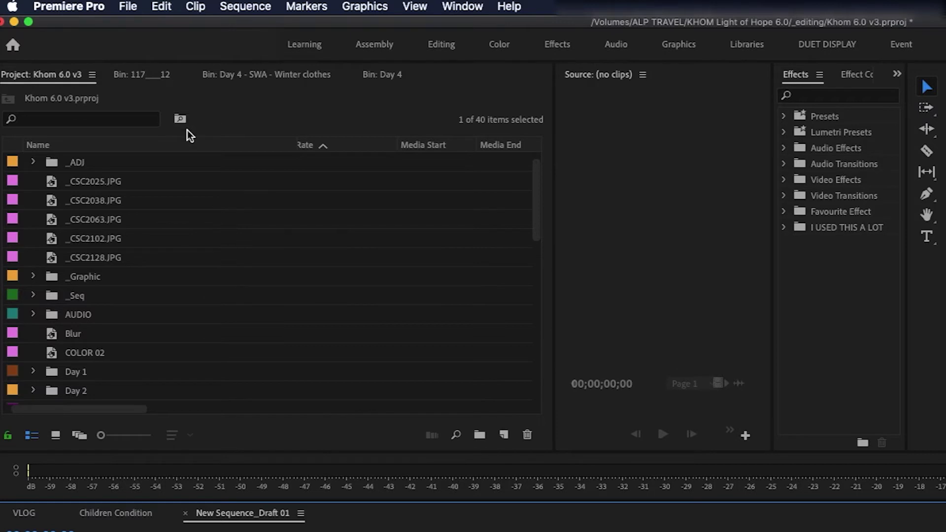
click(100, 117)
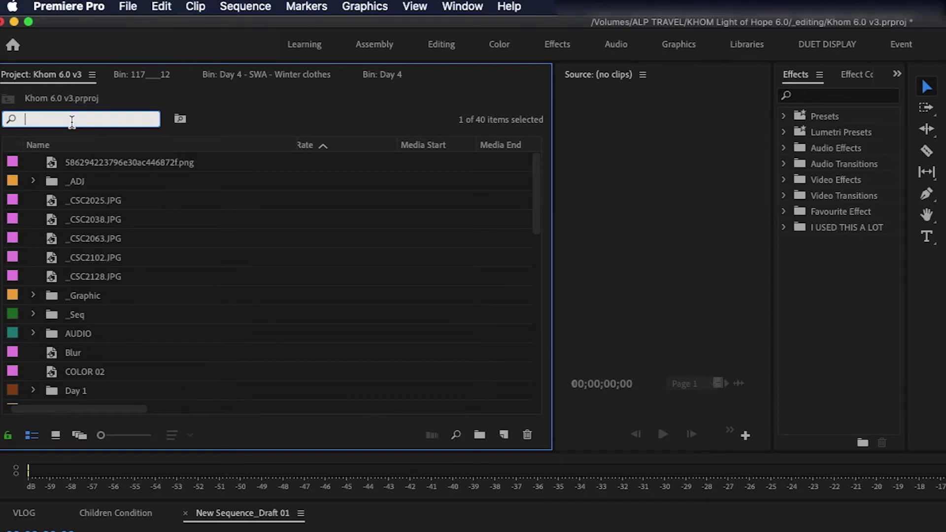
text(img)
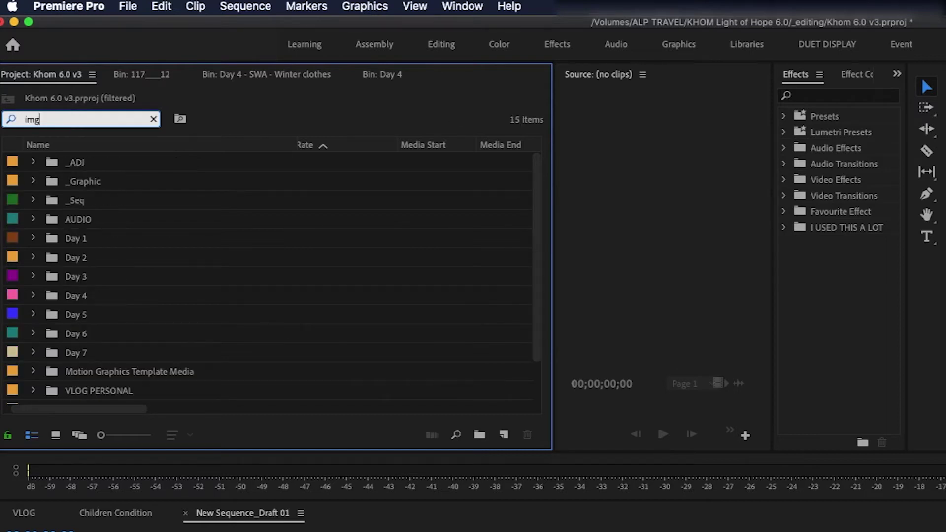
key(BackSpace)
key(BackSpace)
key(BackSpace)
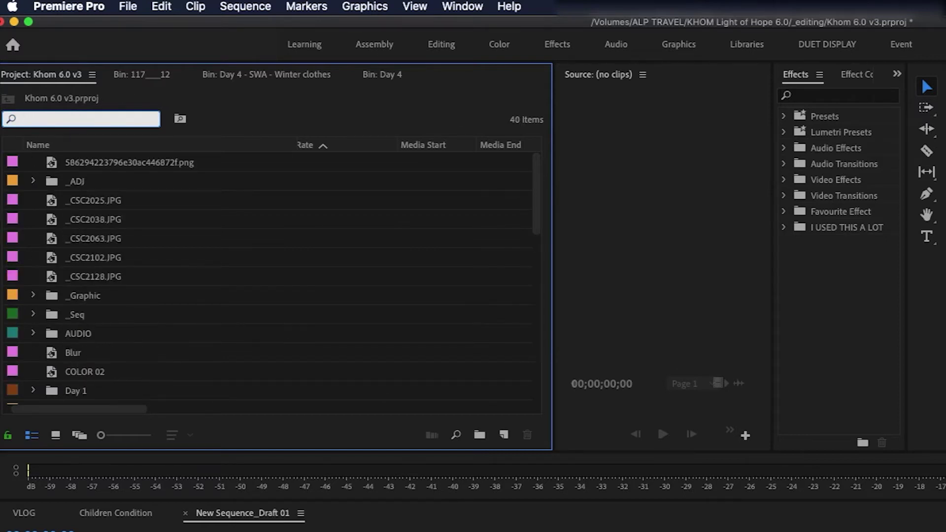
- Search the project items for "mv" and look through the matching clips
text(mv)
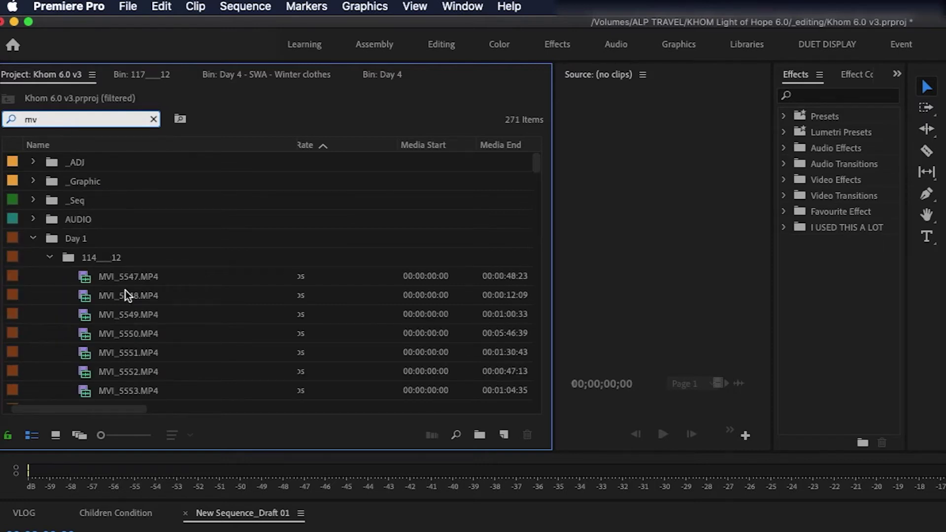
scroll(133, 286, down, 3)
scroll(122, 287, up, 3)
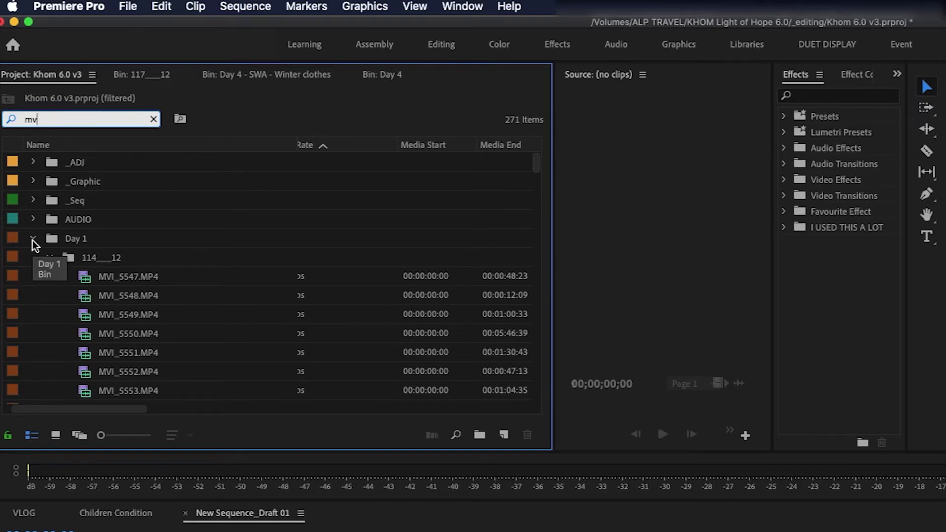
- Collapse the 114___12 bin inside Day 1, the Day 2 bin, and the 116___01 bin inside Day 3
click(33, 240)
click(32, 239)
click(54, 257)
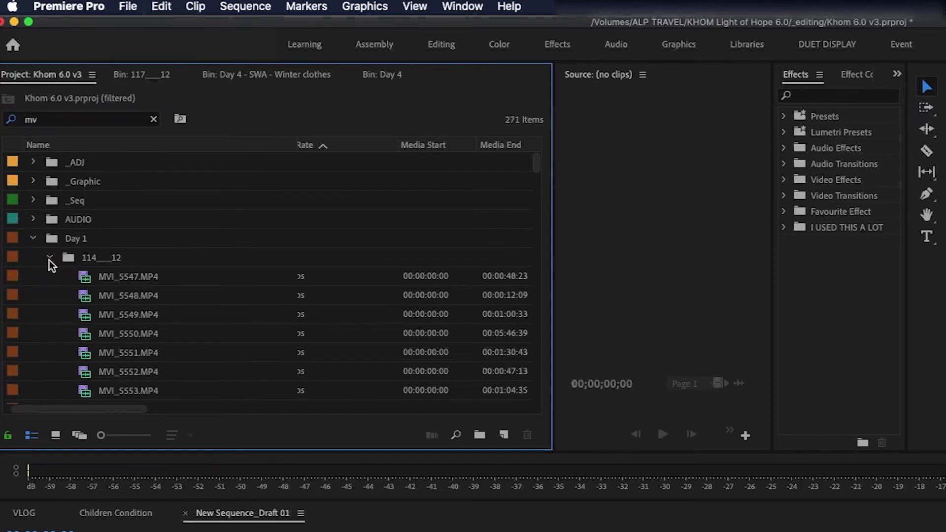
click(34, 277)
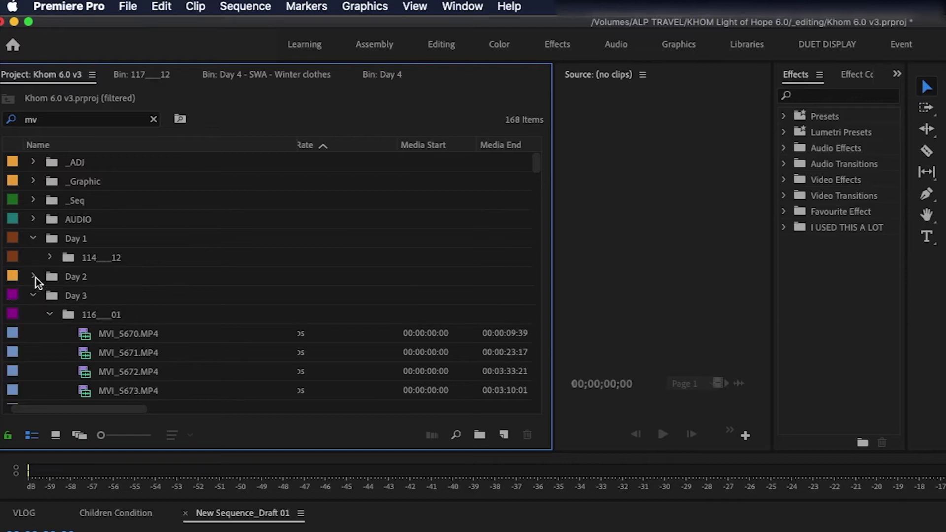
click(50, 315)
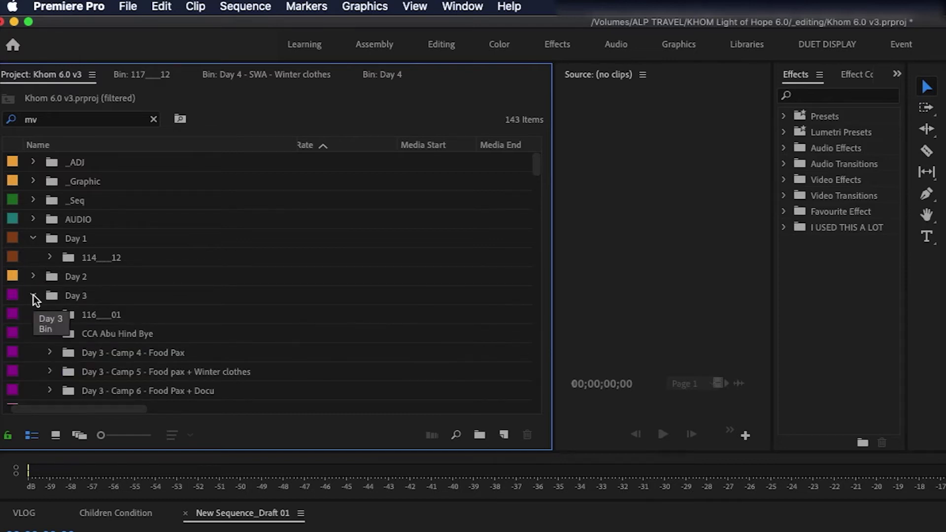
scroll(130, 285, down, 5)
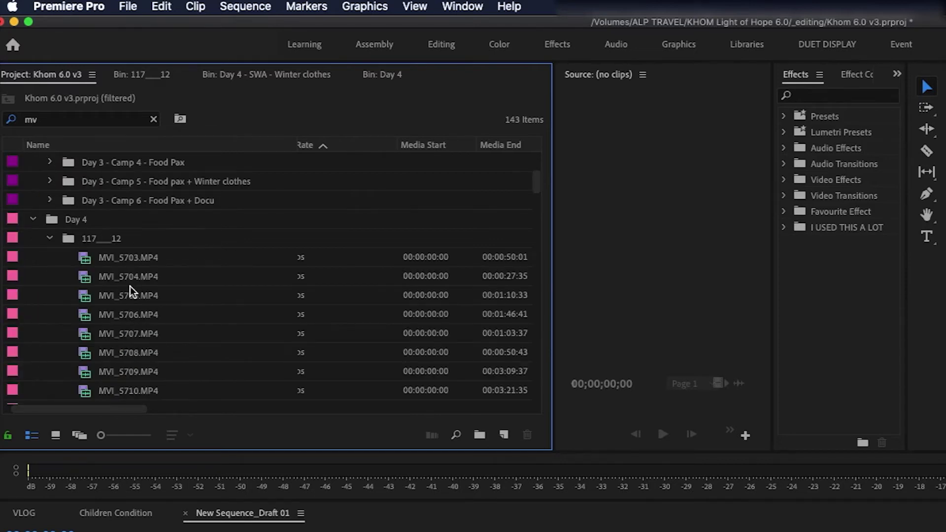
scroll(130, 286, up, 3)
scroll(127, 291, up, 3)
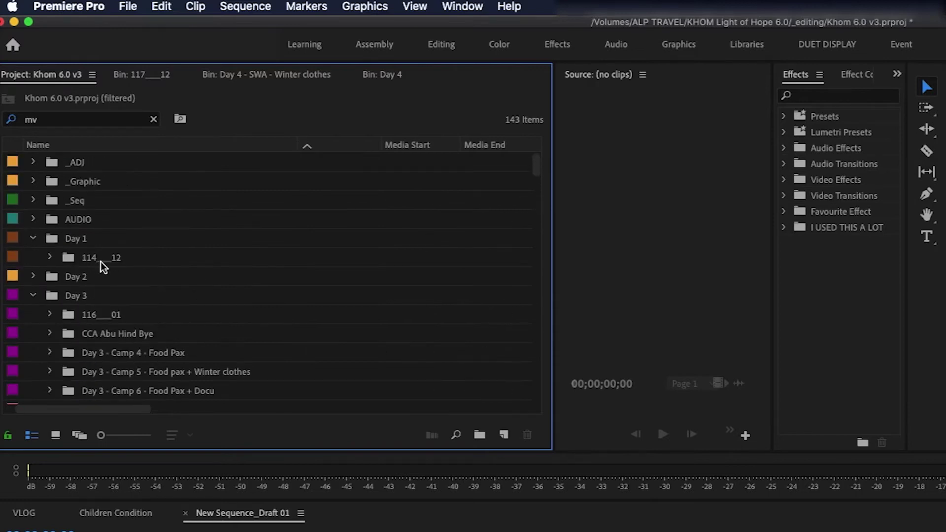
- Collapse the Day 3, Day 4 and Day 5 bins in the filtered project list
click(83, 243)
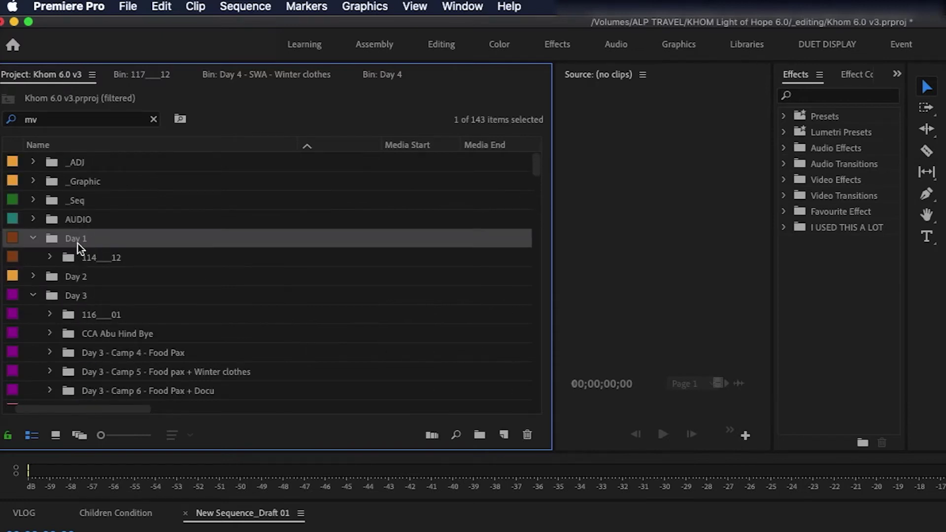
click(84, 257)
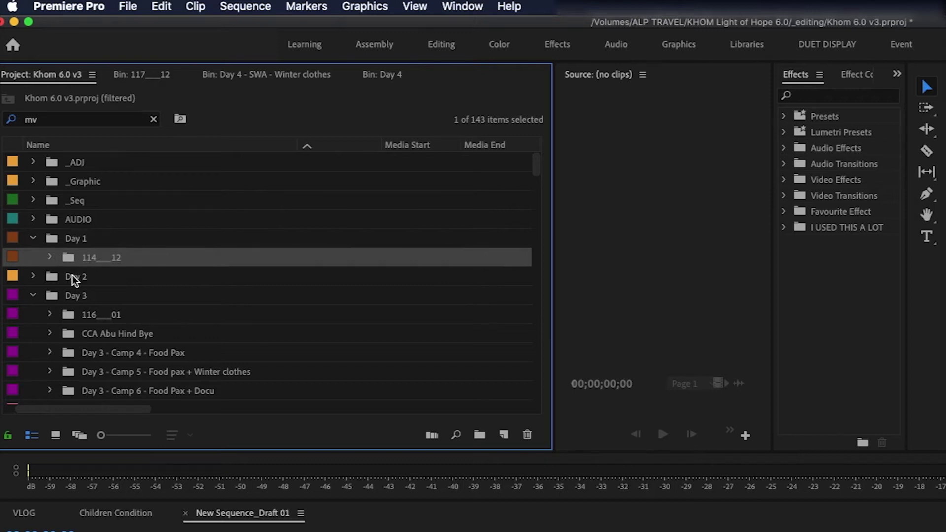
click(69, 276)
click(33, 296)
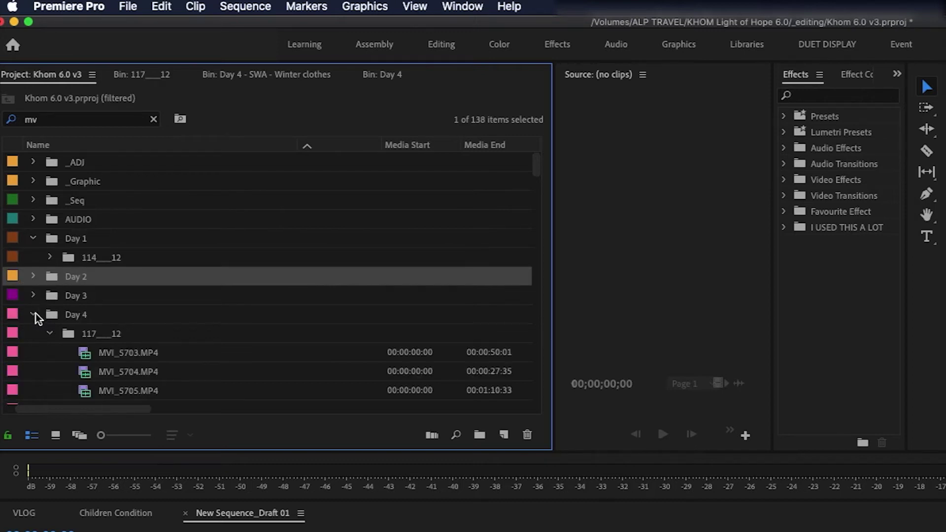
click(34, 314)
click(33, 333)
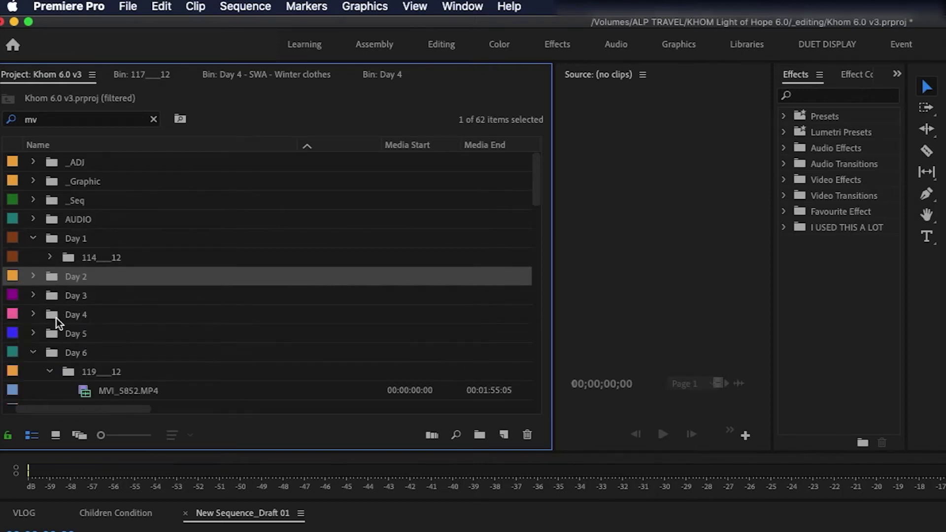
- Collapse the Day 6 and Day 1 bins and clear the project search filter
scroll(66, 318, down, 3)
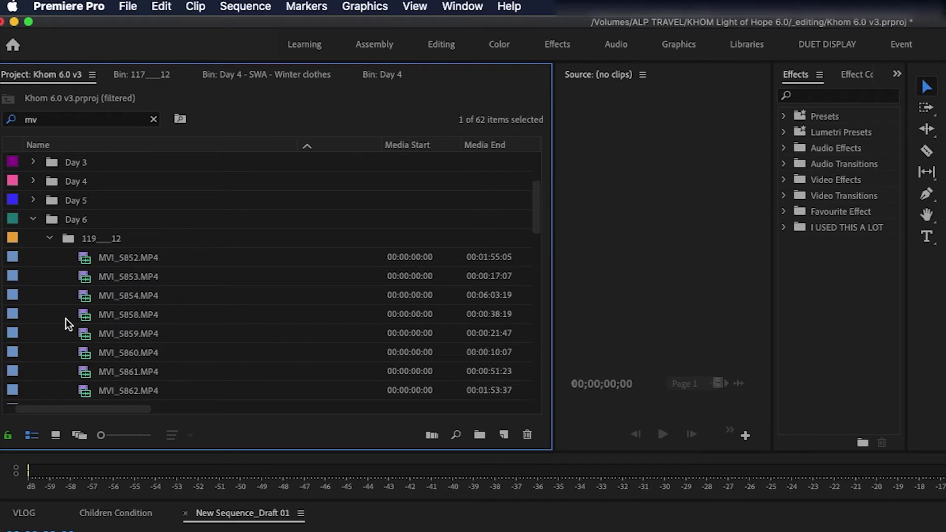
click(32, 222)
scroll(82, 265, up, 3)
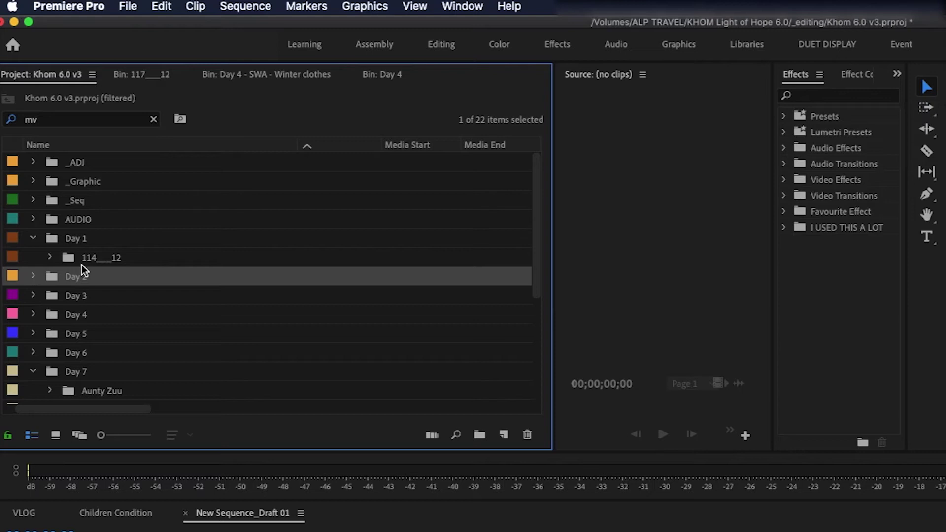
click(32, 240)
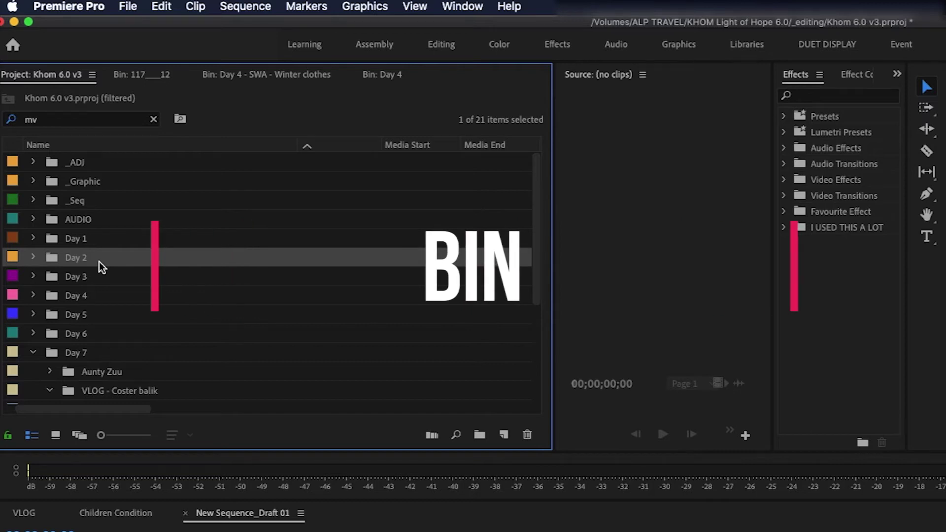
click(151, 119)
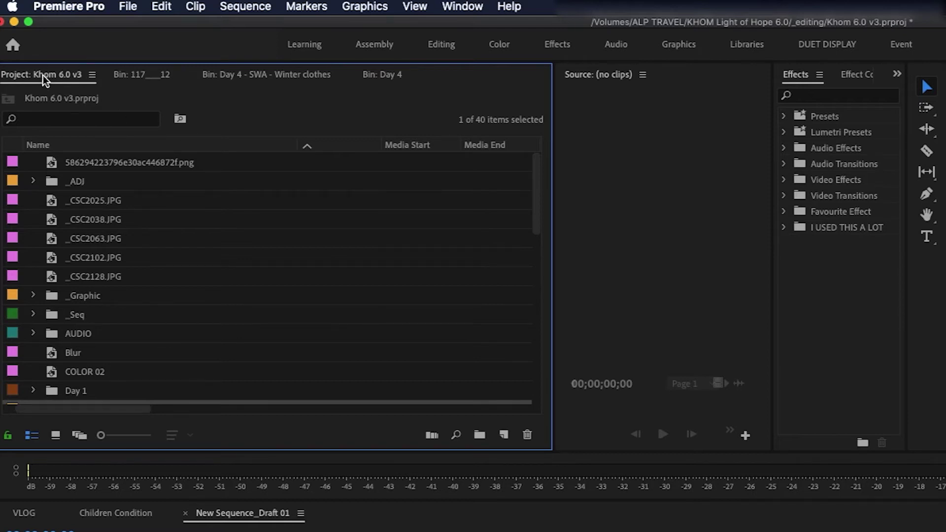
- Create two nested bins inside the Day 2 bin and delete them again
click(482, 435)
drag(533, 223, 552, 197)
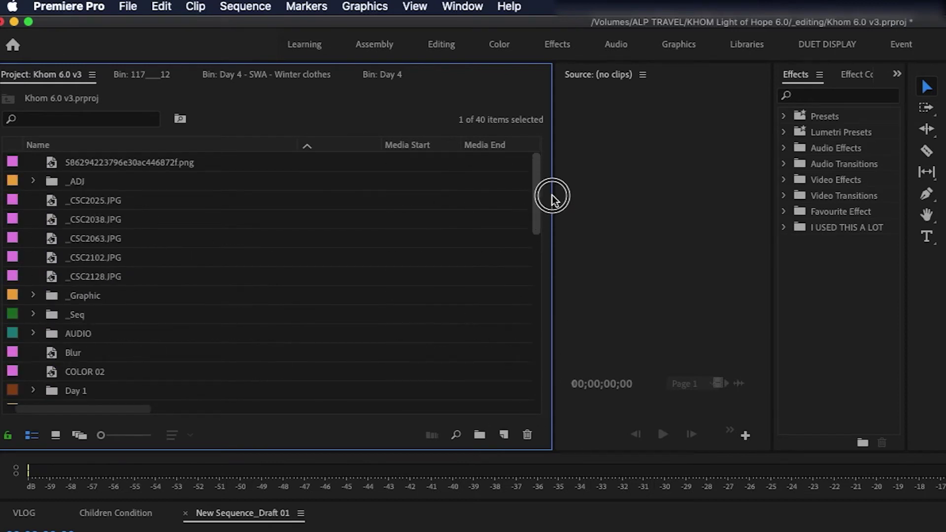
click(482, 437)
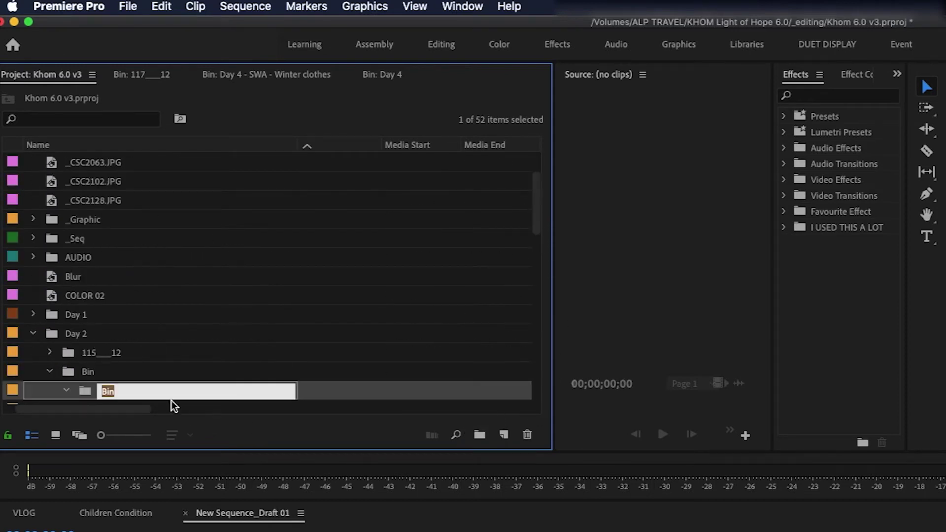
click(92, 372)
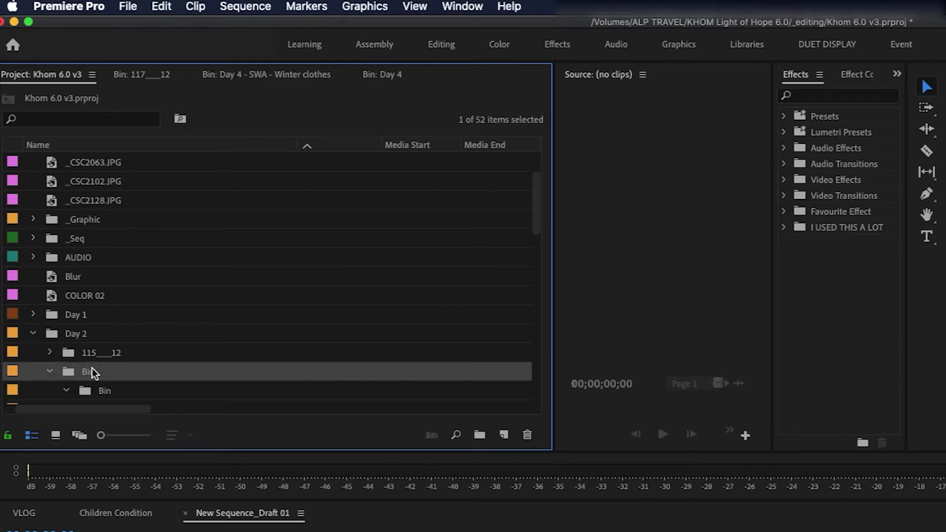
click(526, 436)
scroll(345, 404, down, 10)
scroll(345, 404, right, 3)
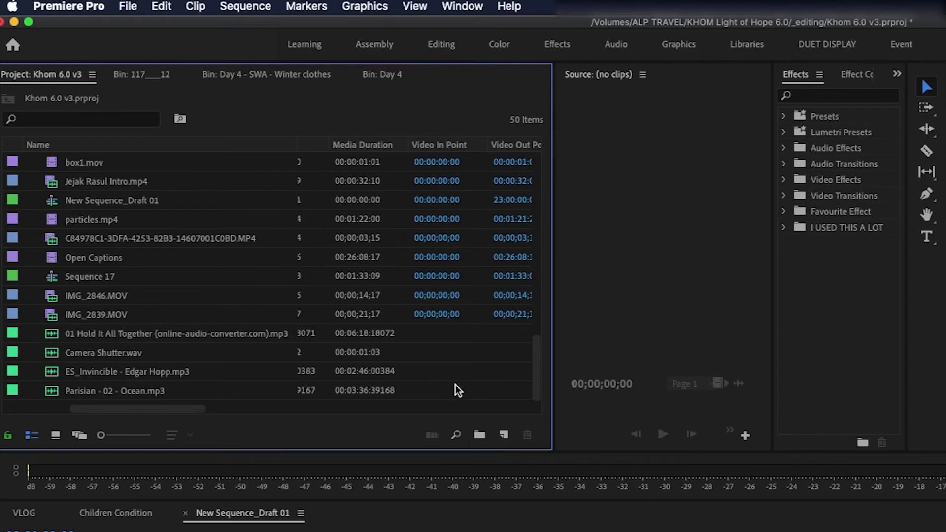
scroll(439, 377, up, 10)
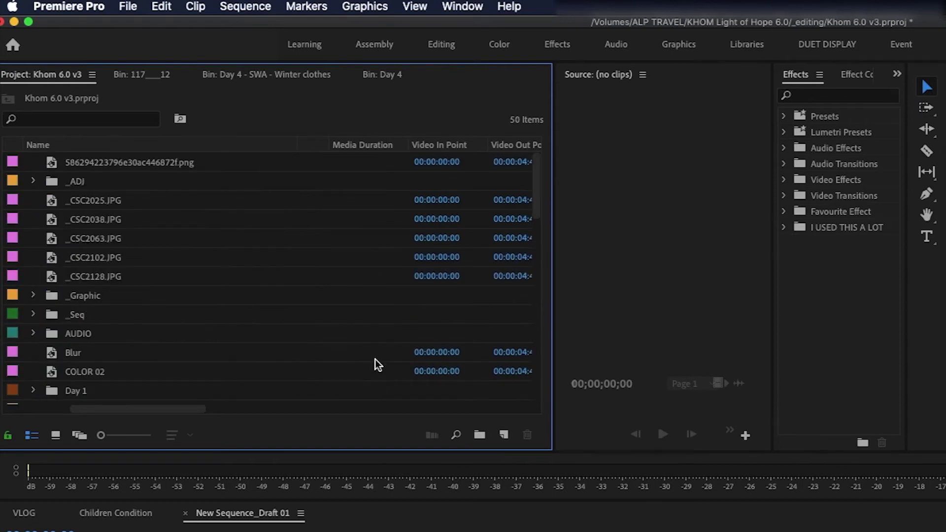
- Create a new bin inside the _Seq bin, delete it again, and collapse _Seq
click(205, 321)
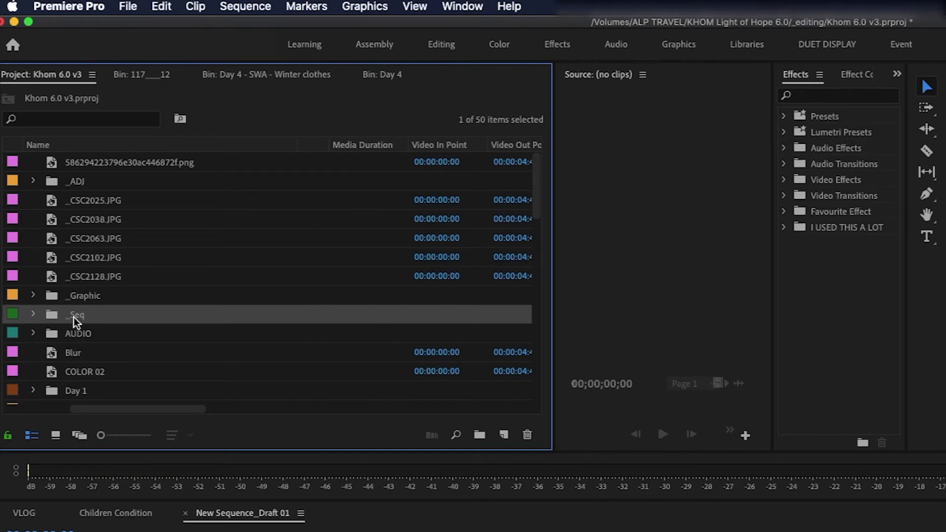
click(478, 436)
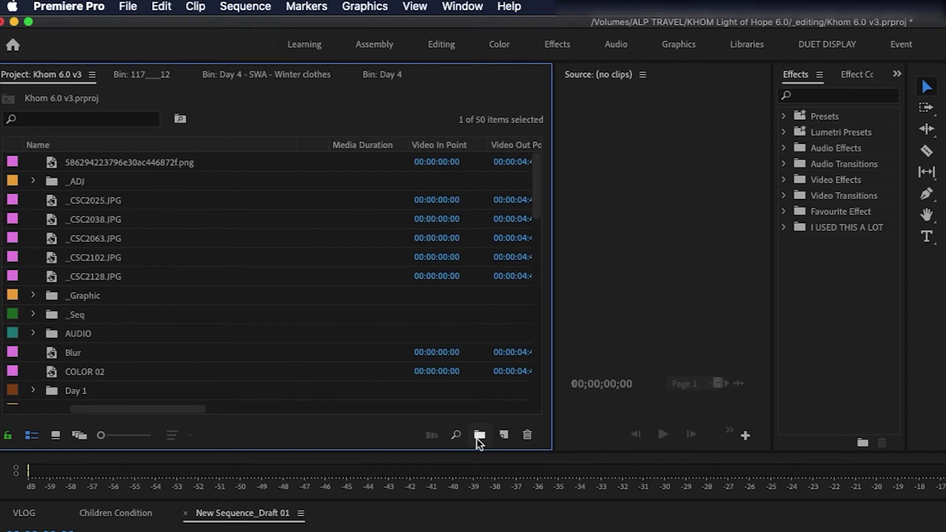
click(35, 315)
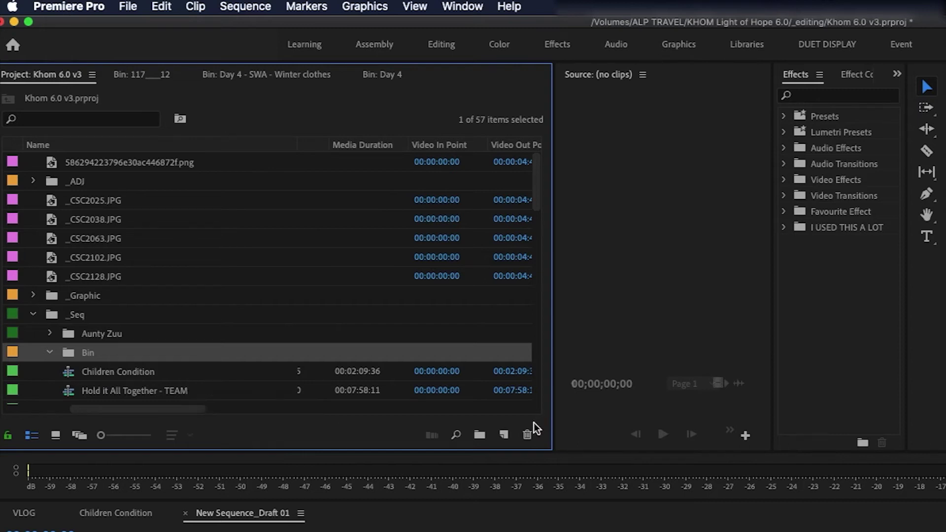
click(527, 435)
click(33, 314)
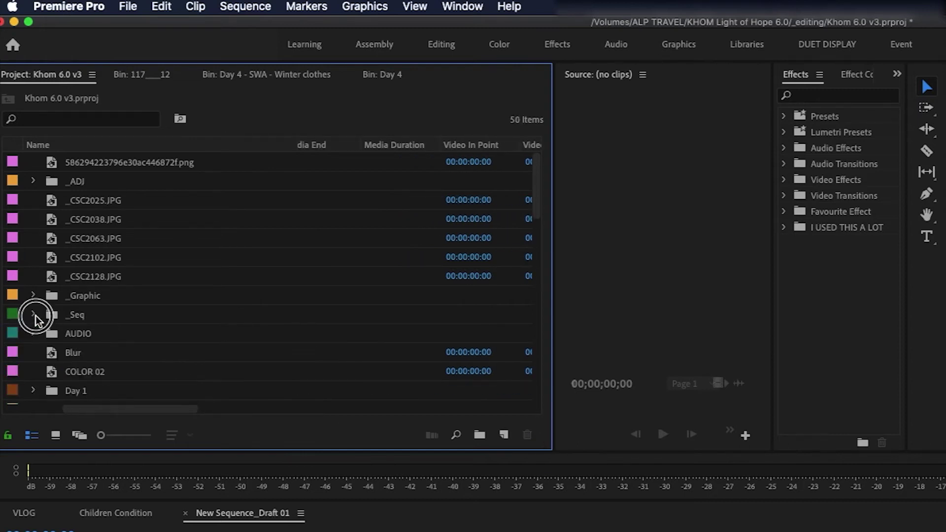
- Create a new bin at the root level of the project, keeping its default name
scroll(190, 336, down, 10)
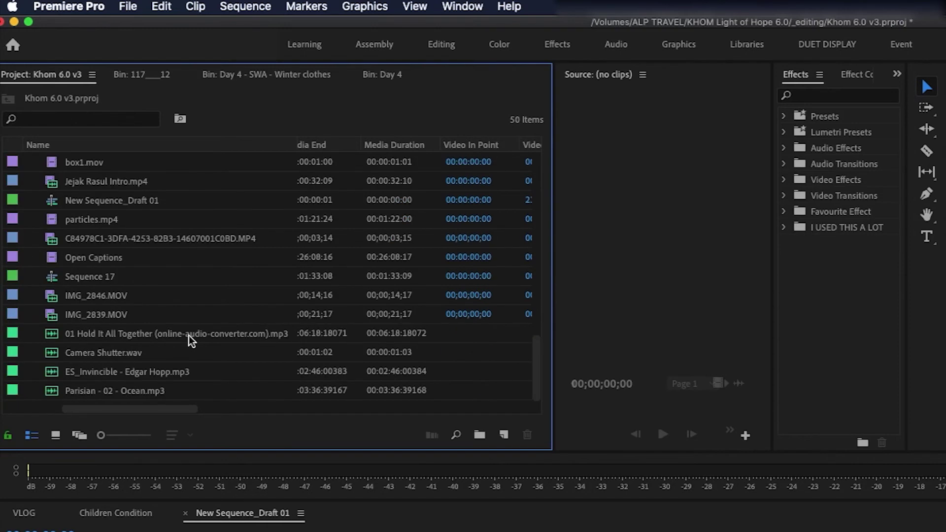
scroll(188, 336, up, 10)
scroll(152, 309, down, 10)
scroll(152, 309, up, 10)
scroll(155, 311, down, 10)
click(480, 434)
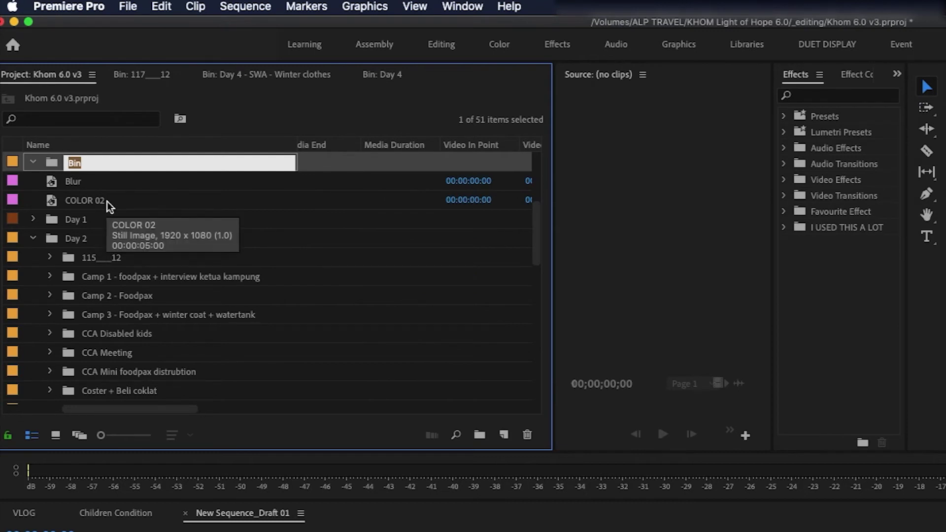
key(Return)
scroll(108, 202, up, 10)
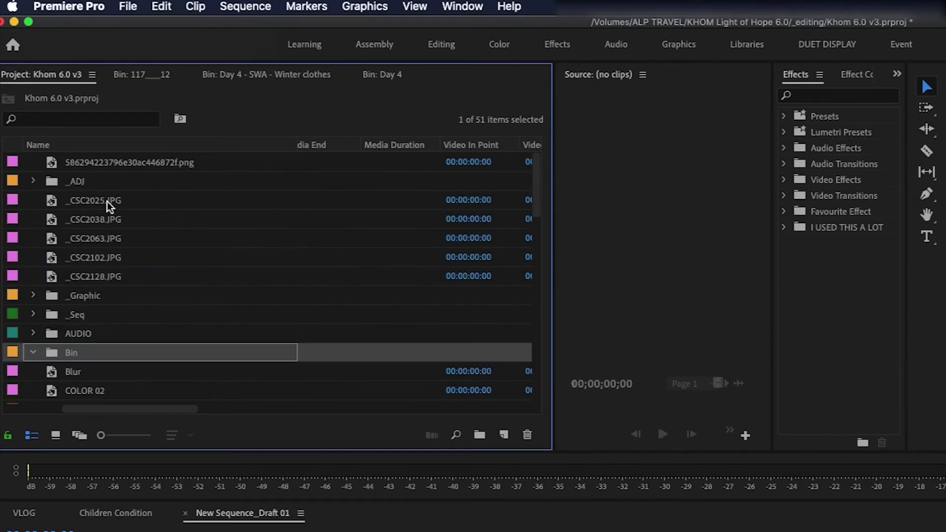
- Rename the new root-level bin as CLIPS
click(78, 355)
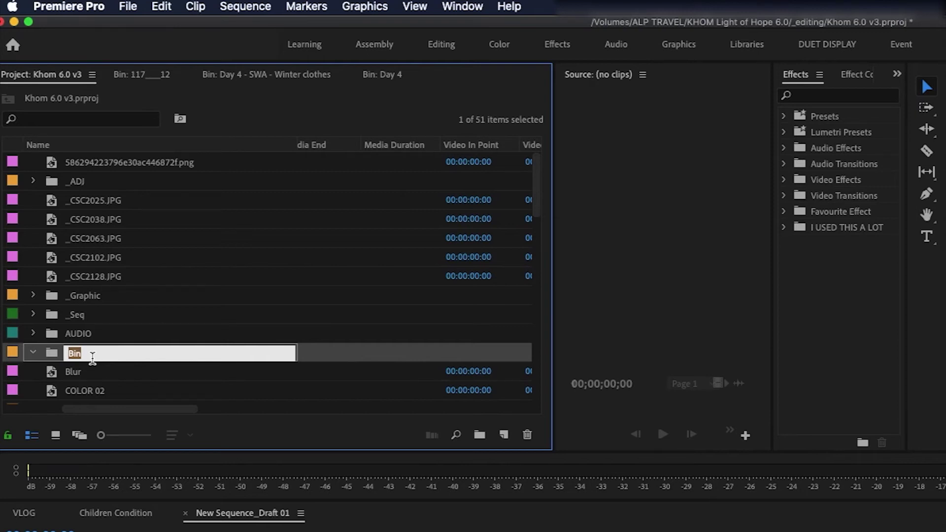
text(Se=)
key(BackSpace)
key(BackSpace)
key(BackSpace)
text(CLIPS)
key(Return)
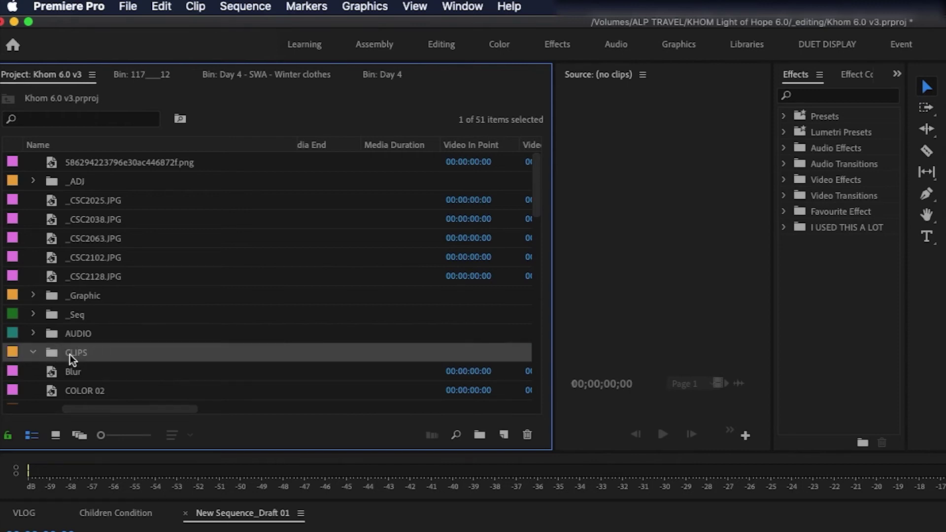
- Open the CLIPS bin to look at its contents and return to the project root
double_click(58, 356)
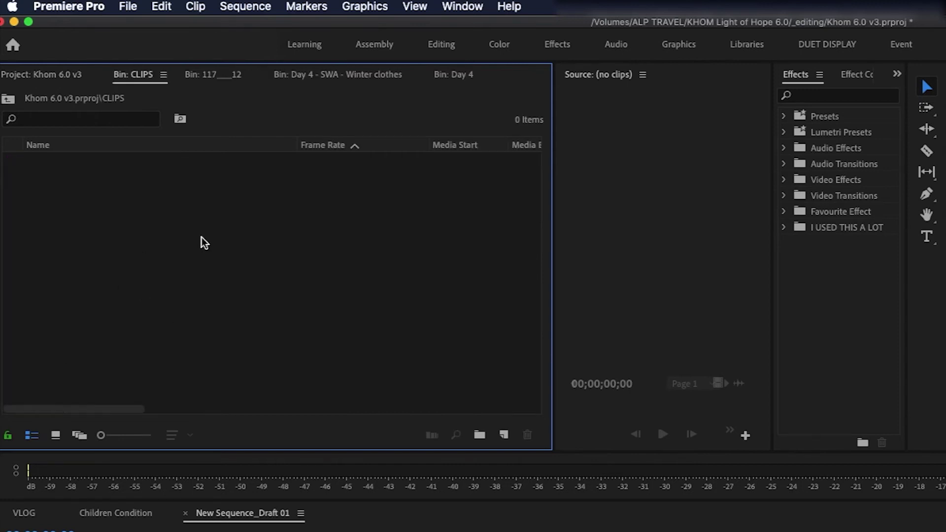
drag(100, 409, 44, 409)
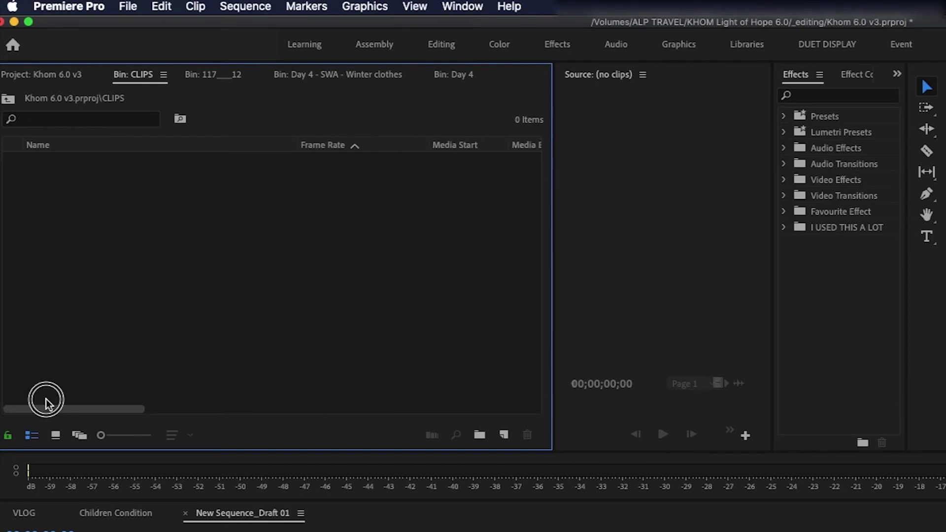
click(8, 99)
- Expand the AUDIO bin to review its audio files, and collapse the AUDIO and Day 2 bins
scroll(102, 276, down, 2)
click(78, 265)
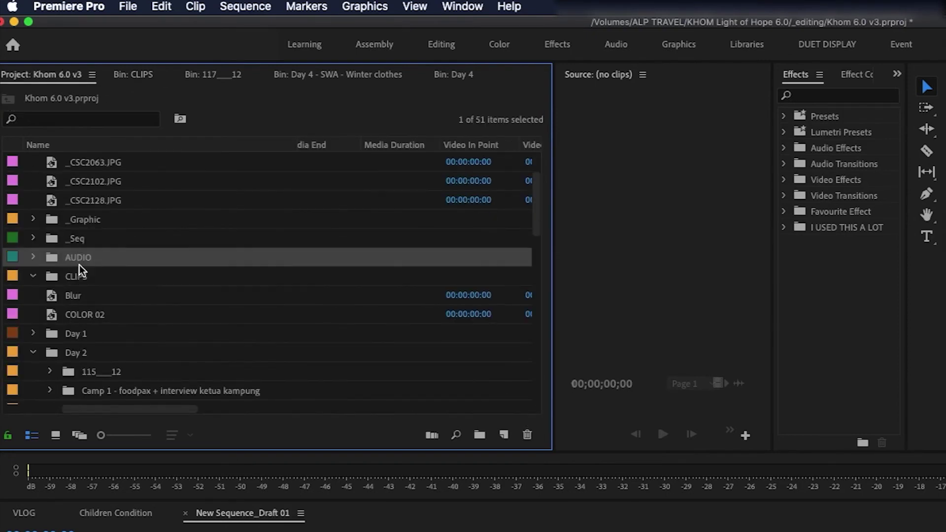
click(32, 257)
scroll(98, 281, down, 3)
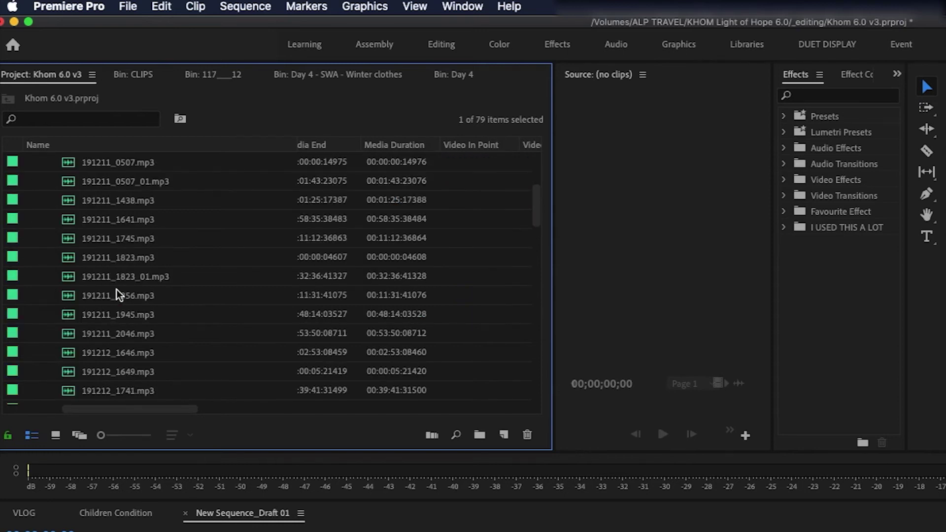
scroll(117, 291, up, 5)
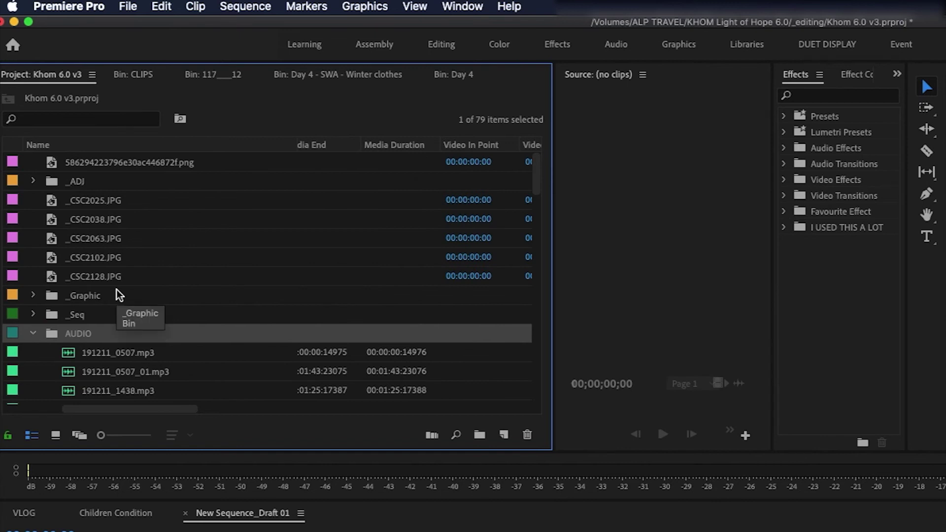
click(33, 334)
scroll(63, 335, down, 3)
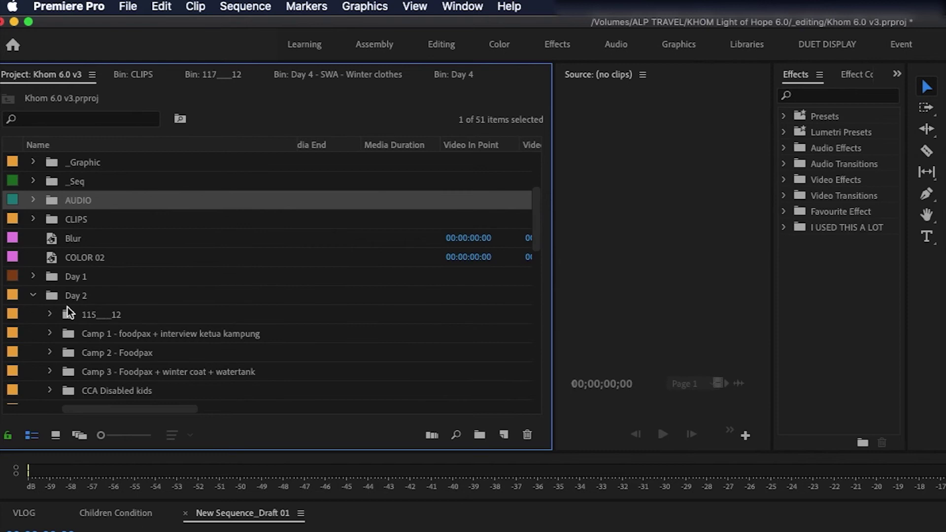
click(33, 295)
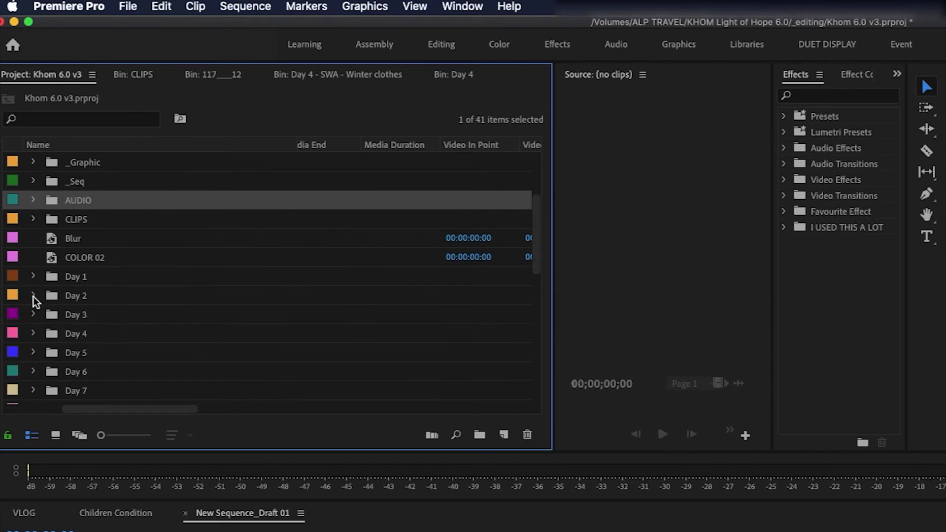
- Select the range of loose audio files from 01 Hold It All Together to Parisian - 02 - Ocean.mp3 and drop the selection again
scroll(87, 293, down, 5)
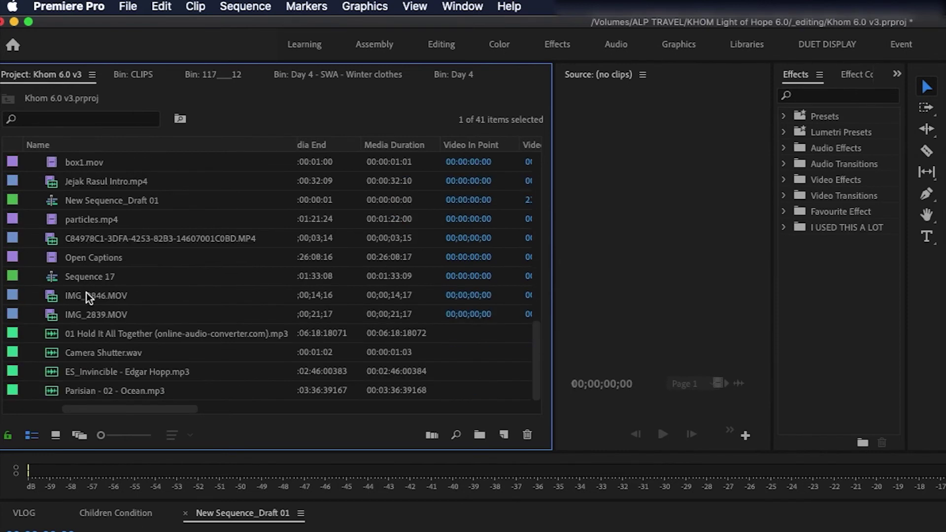
click(107, 335)
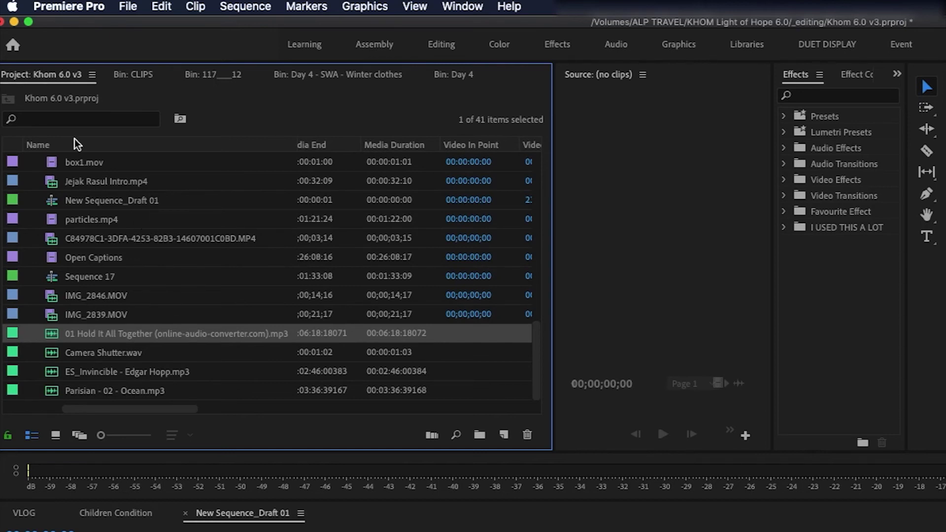
scroll(144, 356, right, 2)
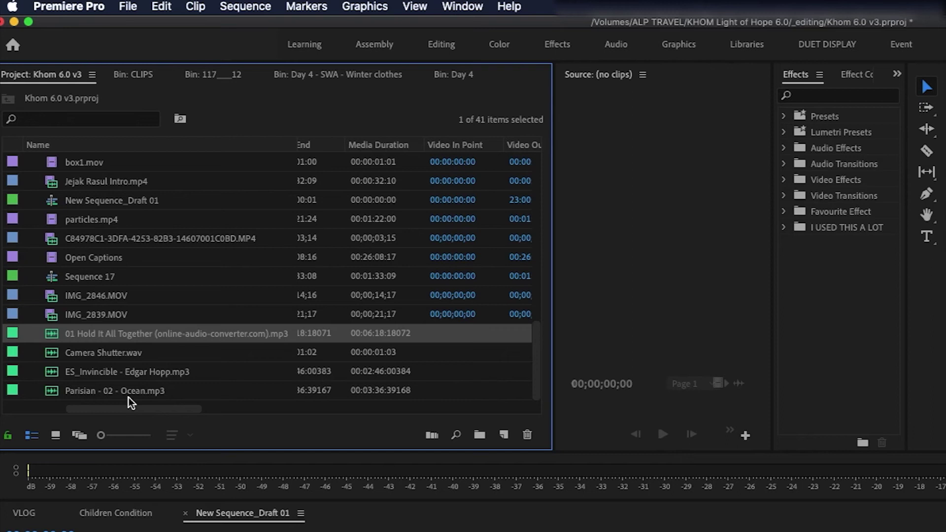
scroll(128, 398, right, 1)
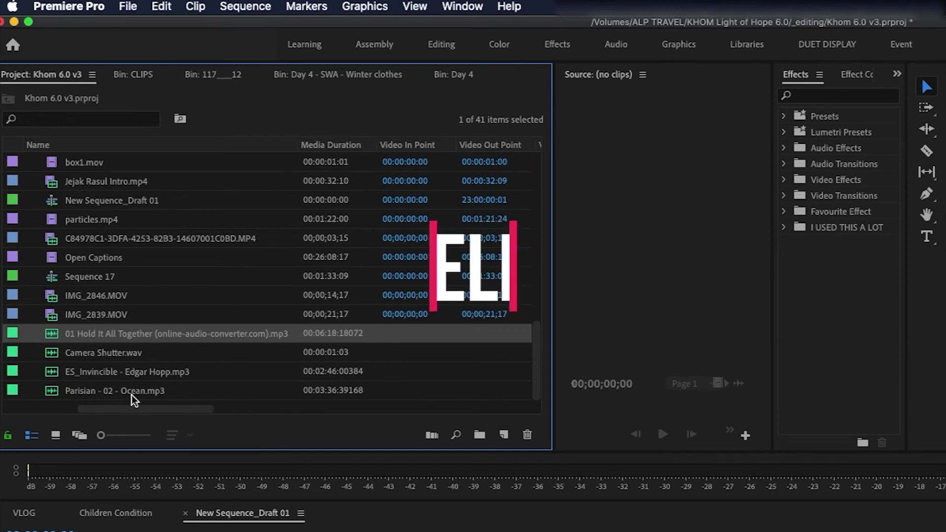
drag(132, 412, 41, 412)
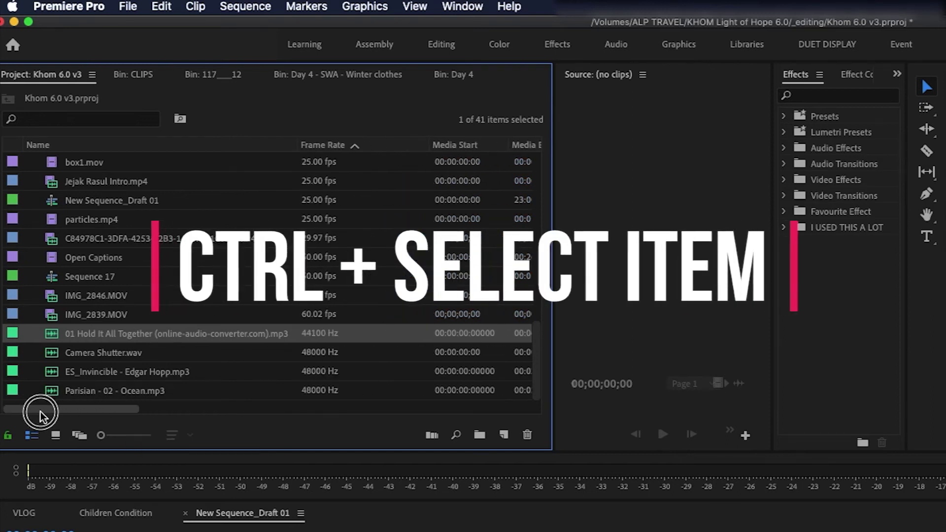
shift+click(147, 391)
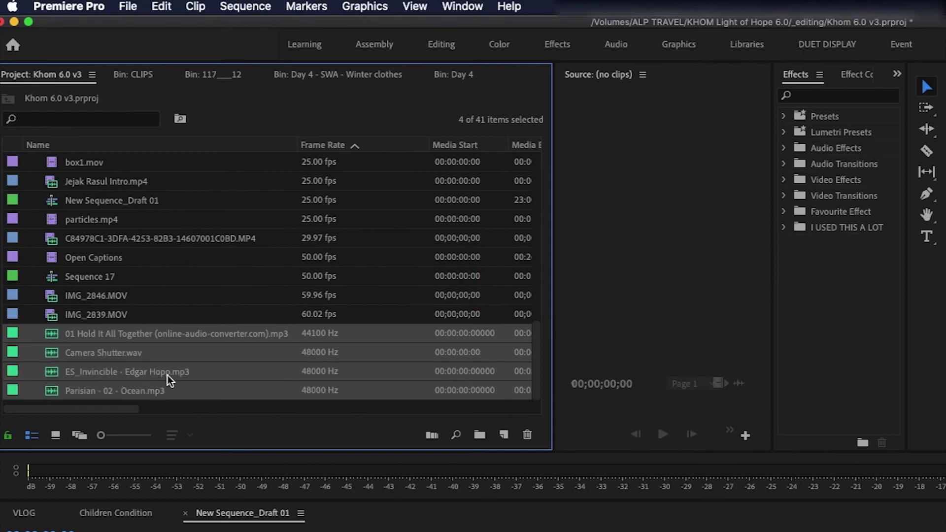
click(178, 330)
click(176, 353)
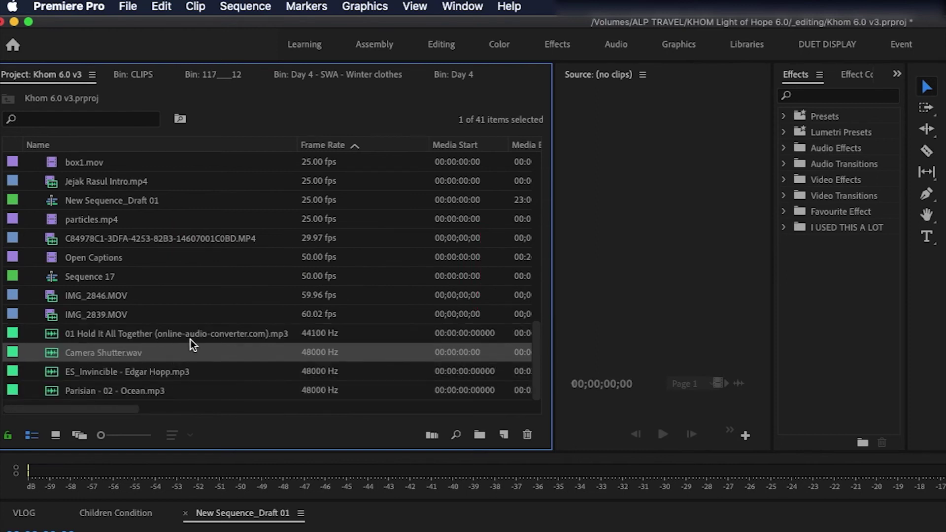
- Move the loose audio files from 01 Hold It All Together through Parisian - 02 - Ocean.mp3 into the AUDIO bin
click(146, 337)
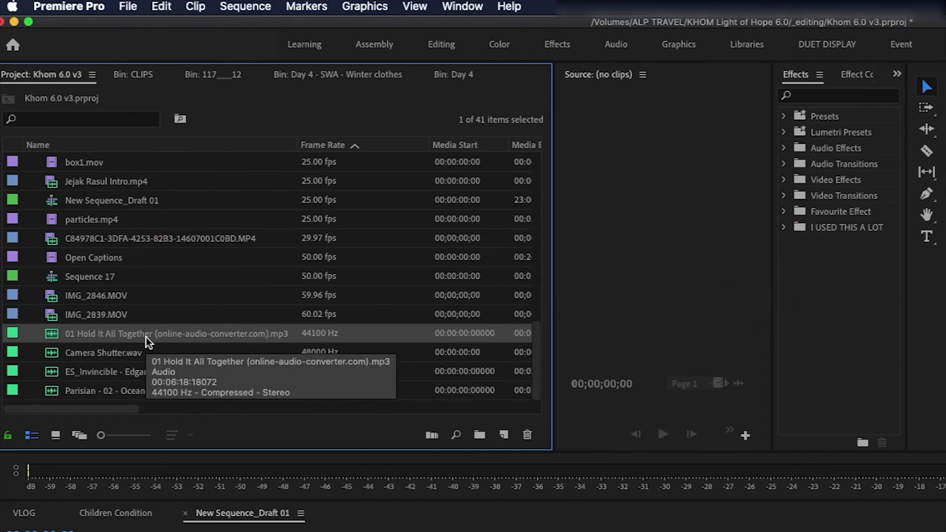
shift+click(142, 389)
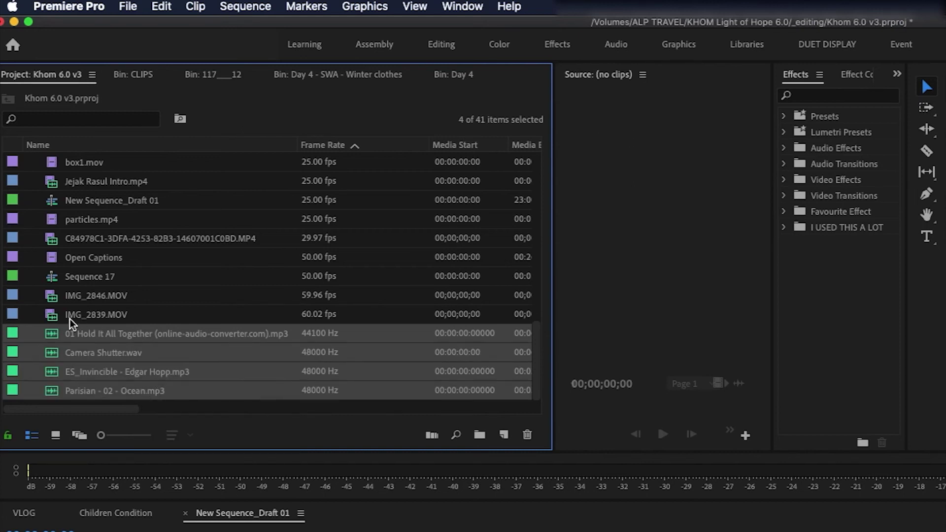
drag(54, 338, 75, 333)
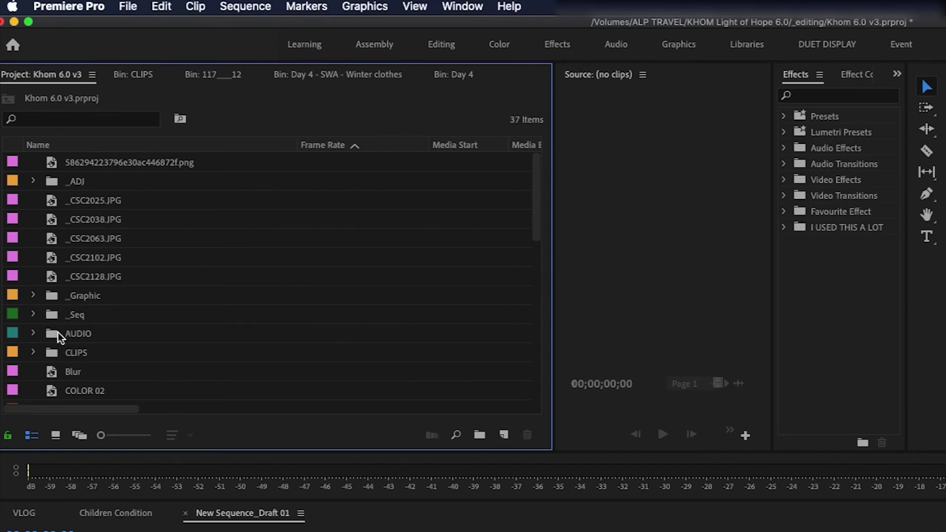
- Check the AUDIO bin for the four moved audio files and collapse it again
click(33, 333)
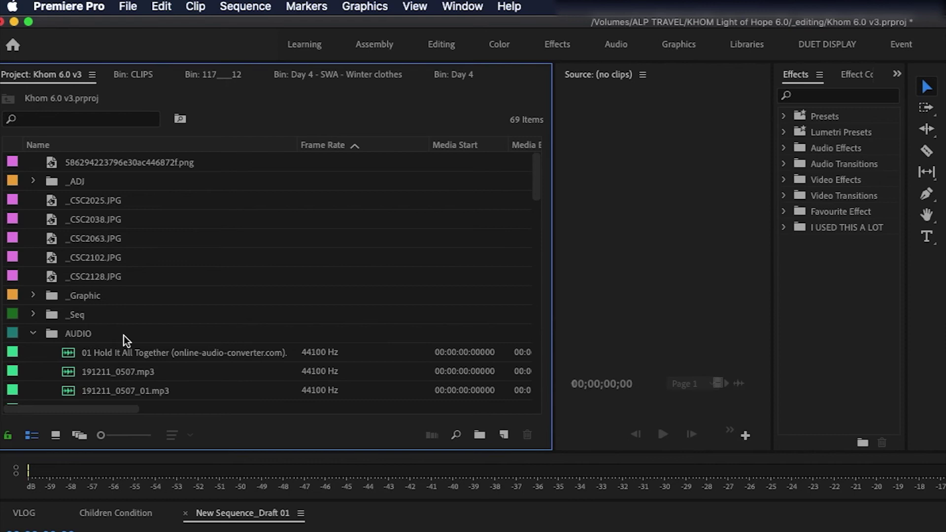
scroll(123, 335, down, 10)
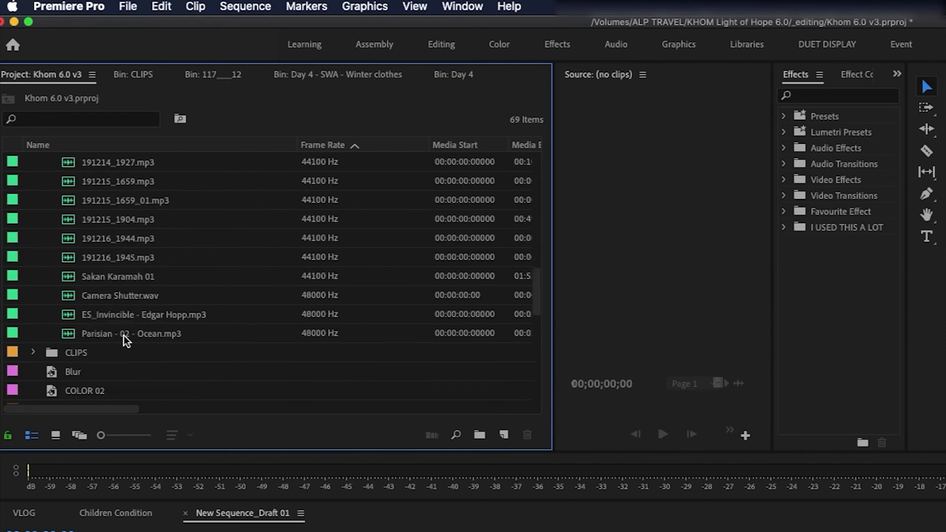
scroll(123, 335, down, 3)
scroll(123, 325, up, 1)
scroll(134, 280, up, 12)
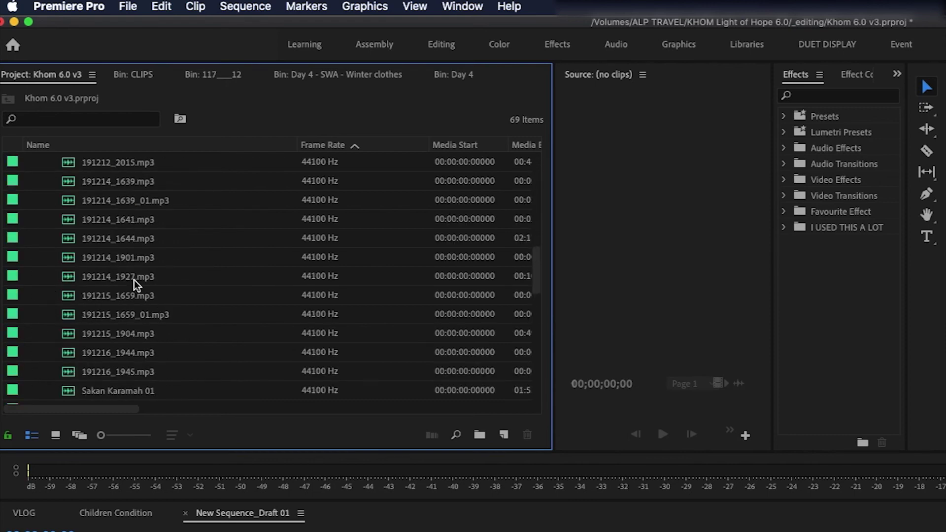
click(32, 315)
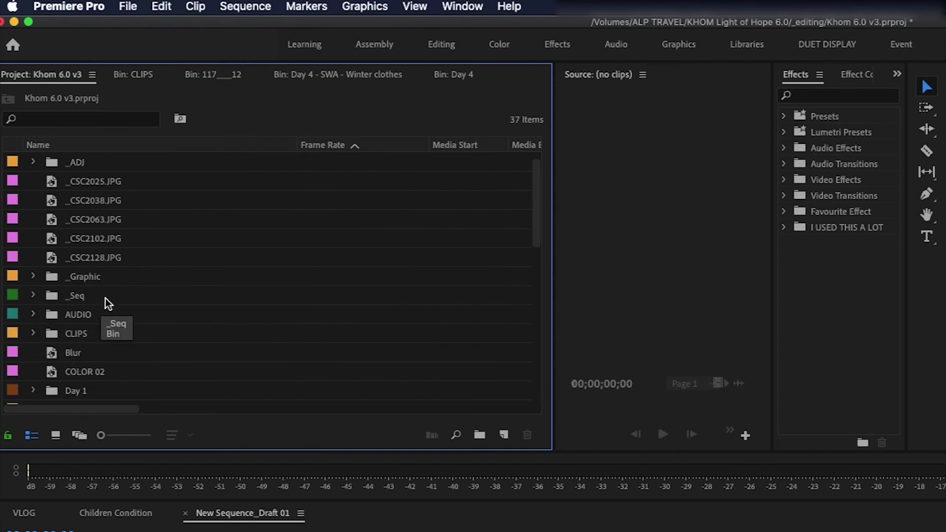
- Examine the contents of the _Graphic and _Seq bins, collapsing each one again
click(73, 301)
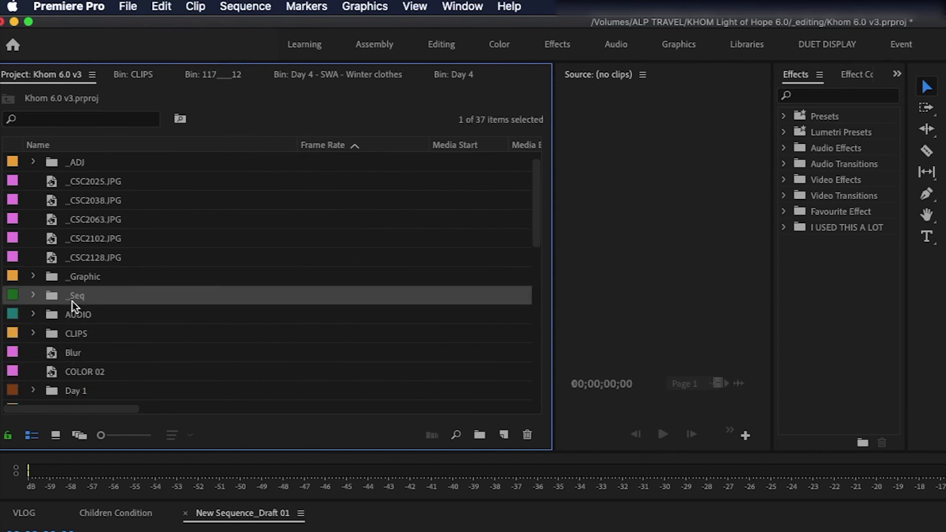
click(87, 279)
click(33, 276)
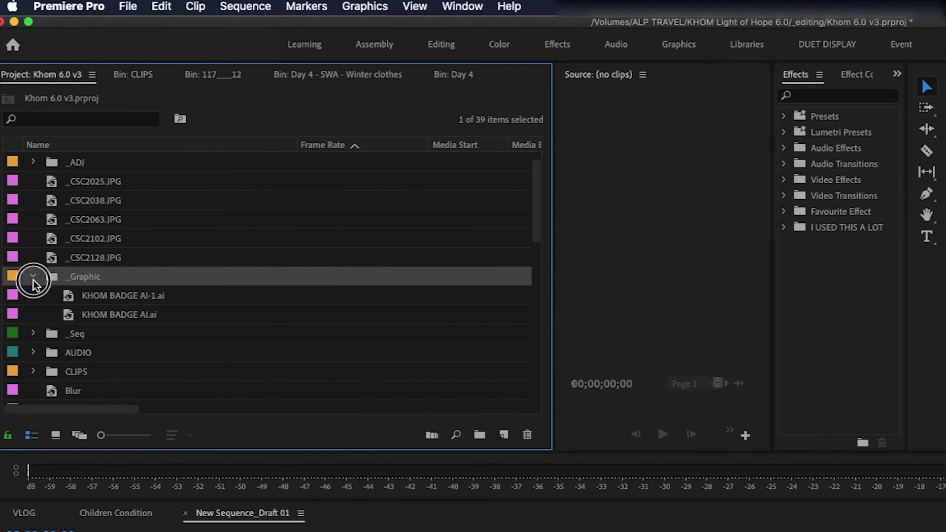
click(33, 279)
click(82, 292)
click(33, 294)
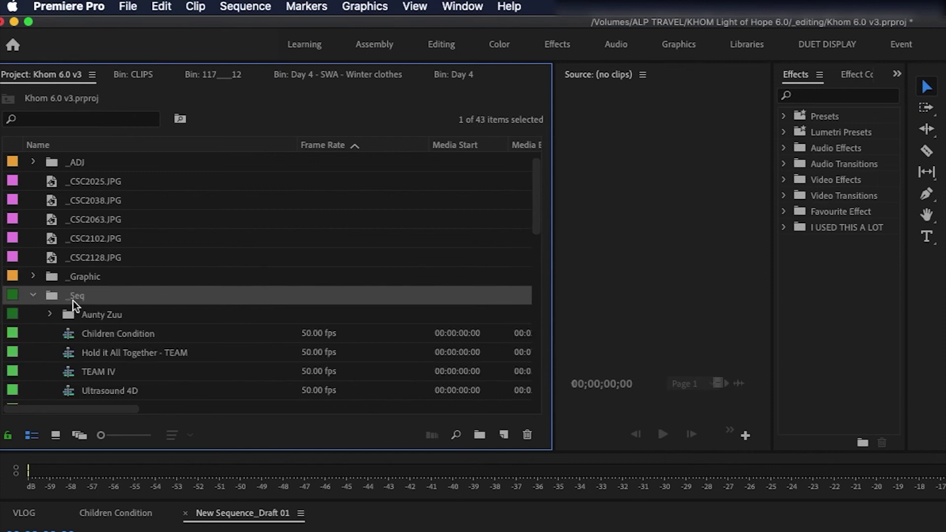
scroll(132, 316, down, 1)
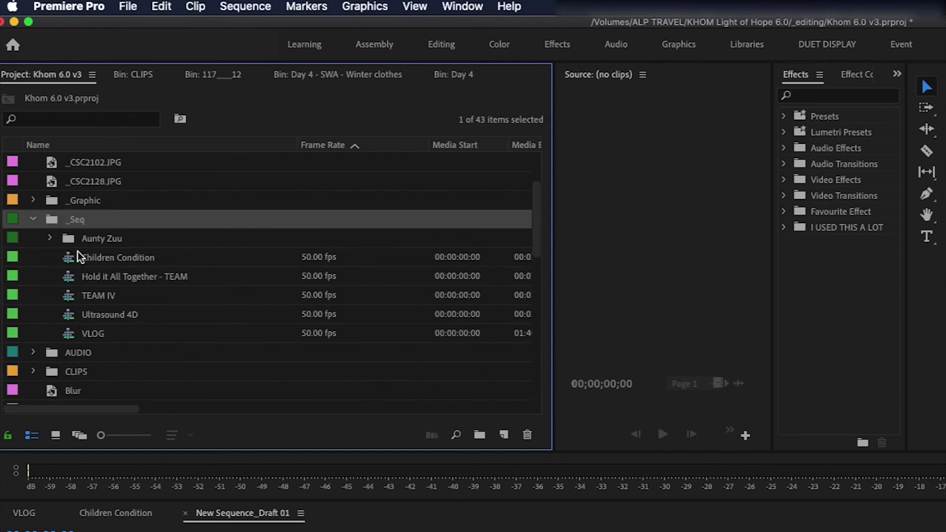
click(32, 219)
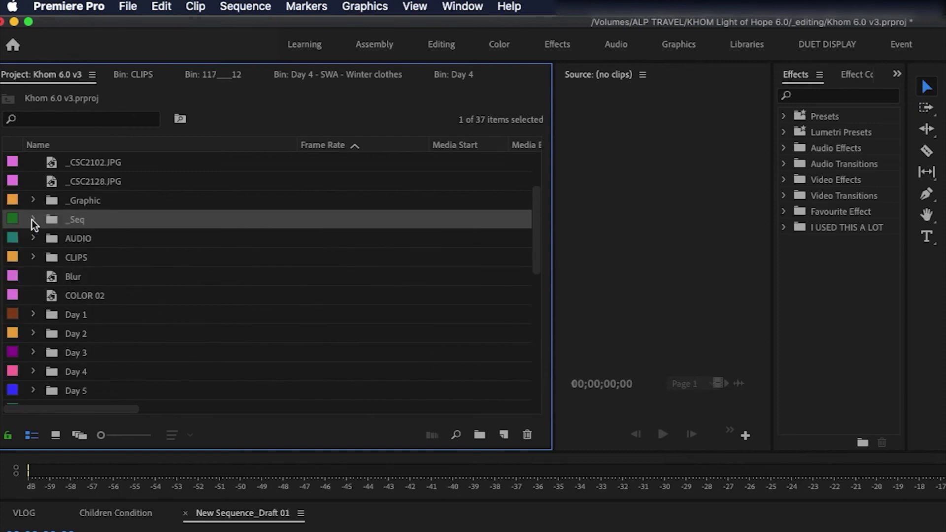
- Expand the _Seq bin and examine the sequences in its nested bin, leaving only _Seq expanded
click(33, 220)
click(99, 241)
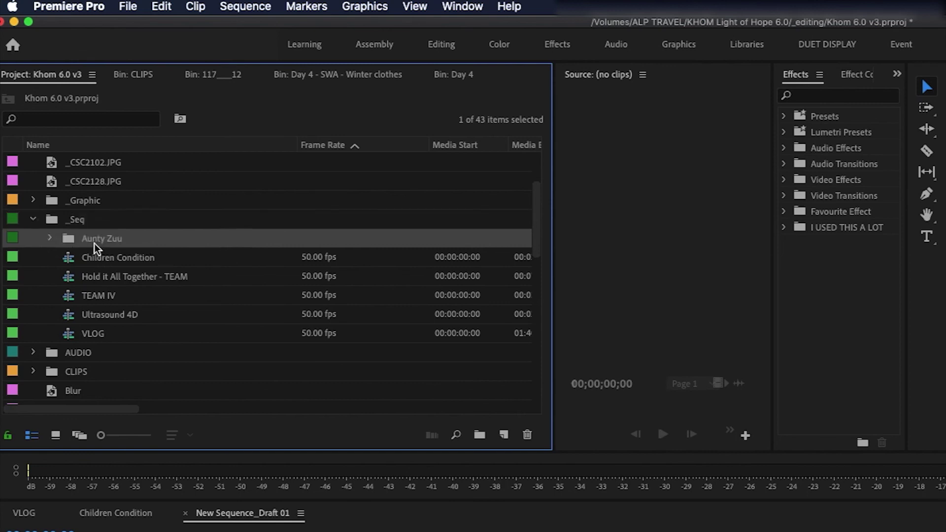
click(49, 239)
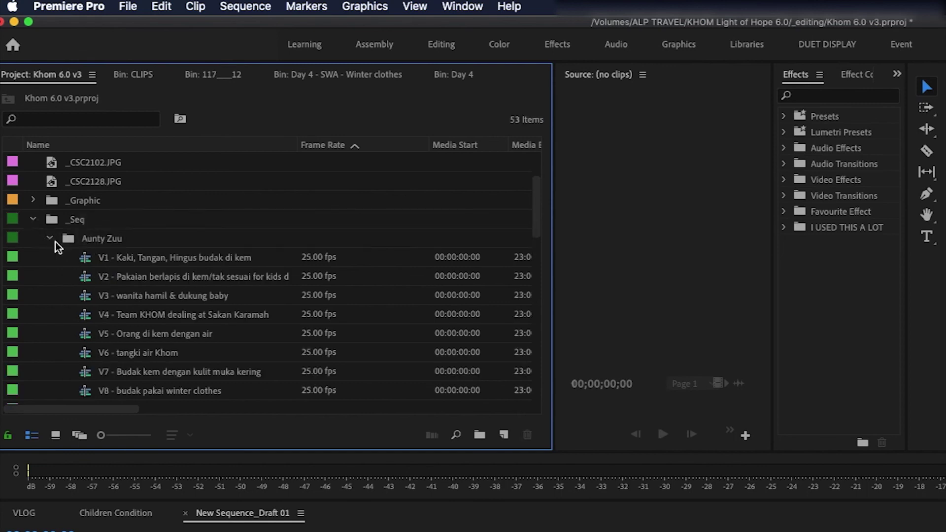
click(50, 238)
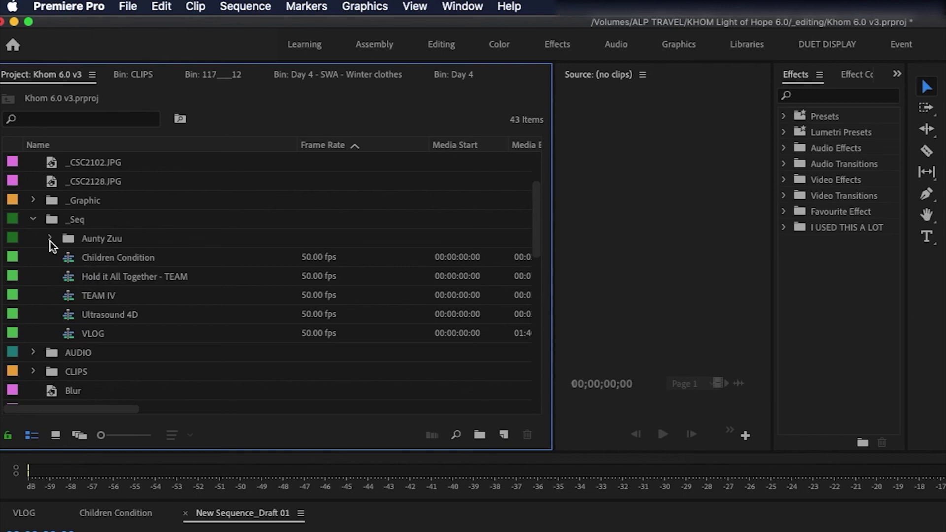
- Create a new bin named Seq-2 inside the _Seq bin
click(75, 221)
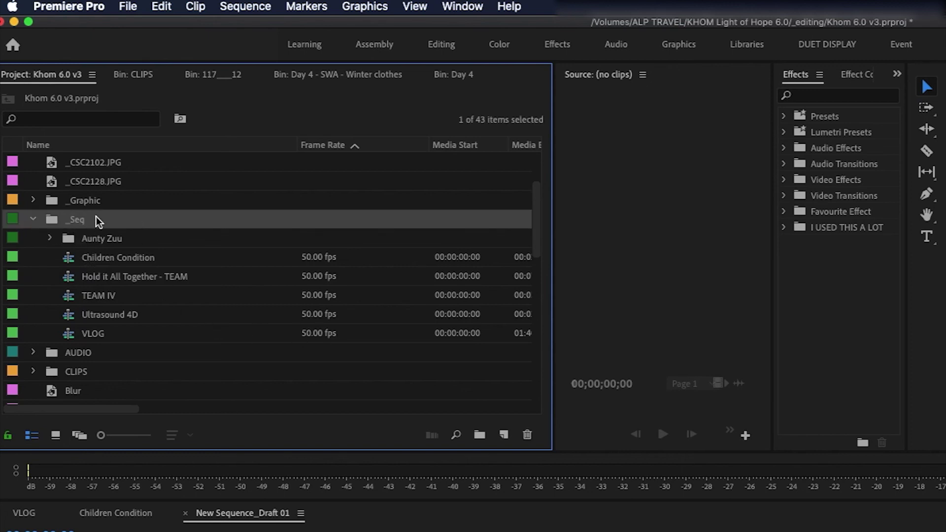
click(482, 434)
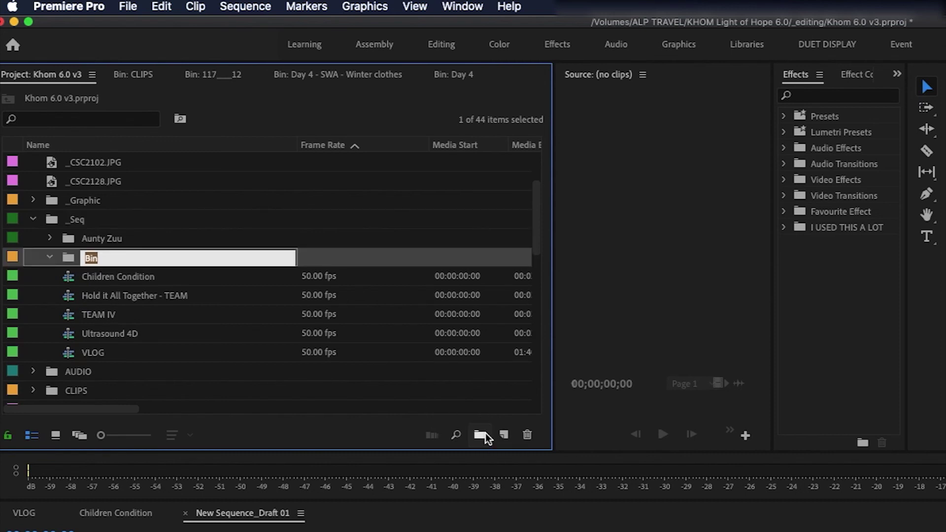
text(Seq-2)
key(Tab)
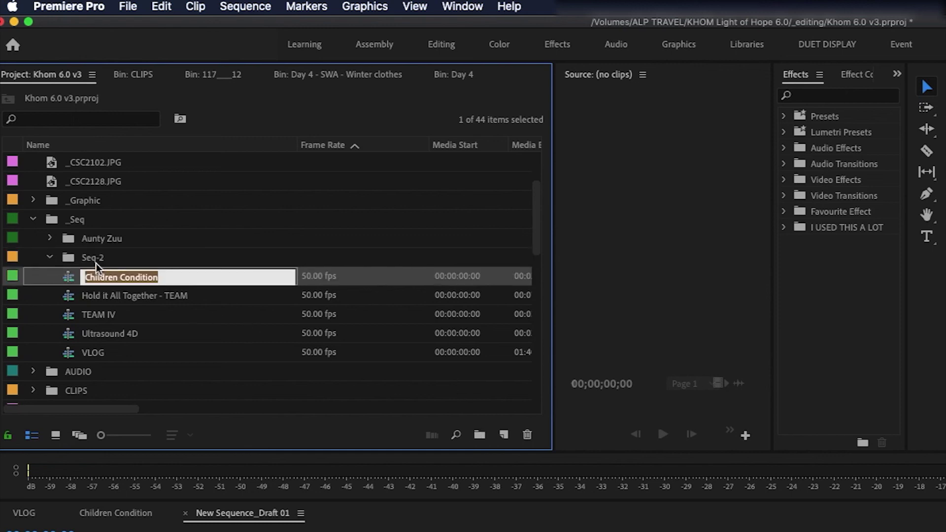
- Create a new bin named Seq-3 inside the Seq-2 bin
click(85, 256)
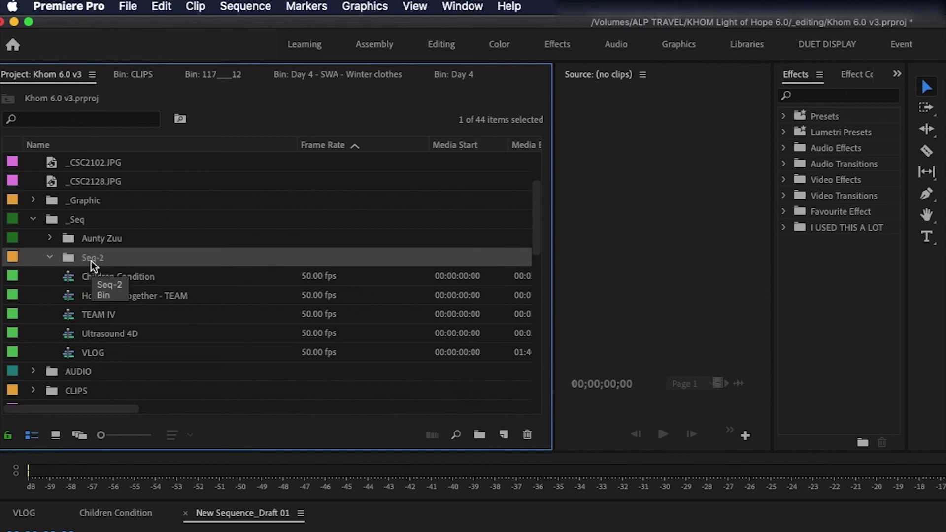
click(479, 435)
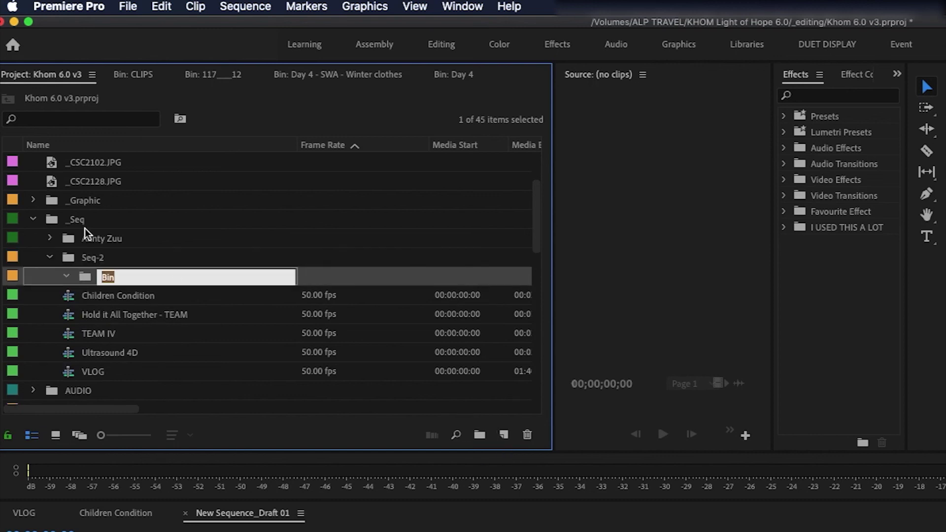
text(Seq-3)
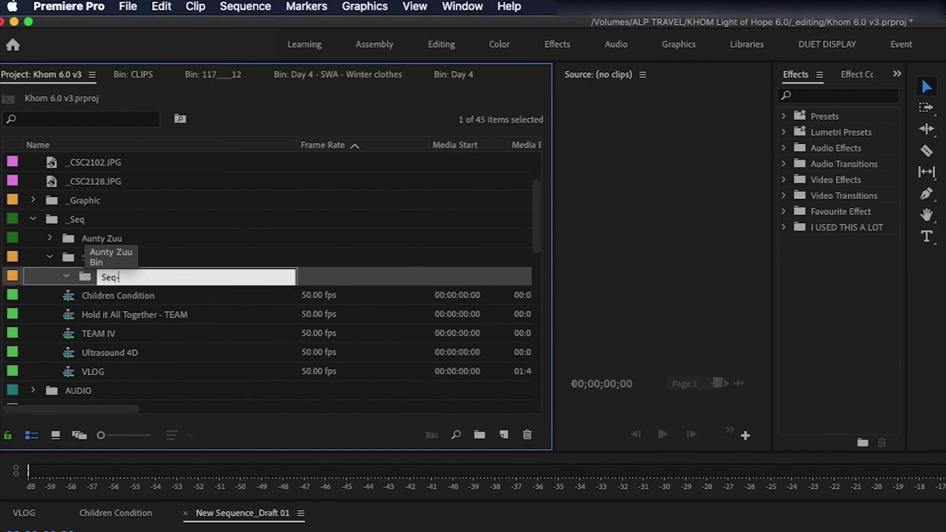
key(Tab)
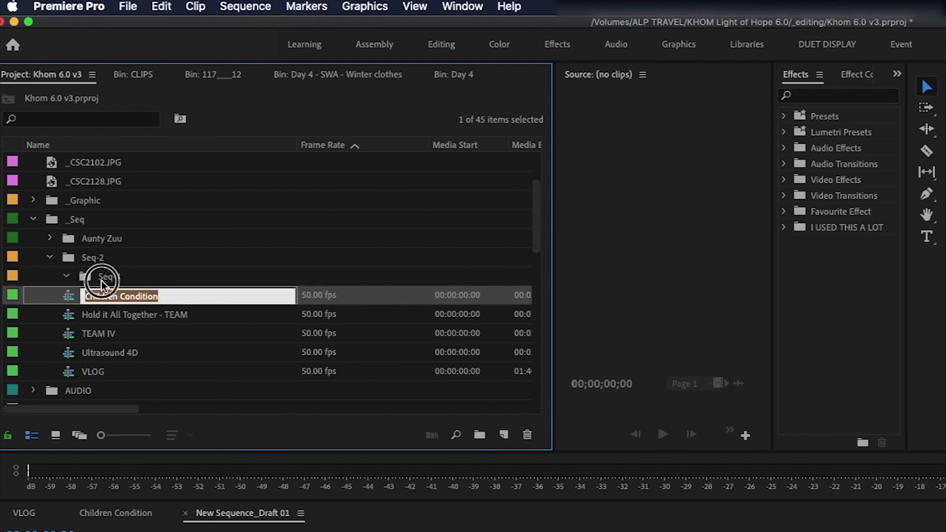
- Create a new bin named Seq-4 nested inside the Seq-3 bin
click(104, 281)
click(477, 441)
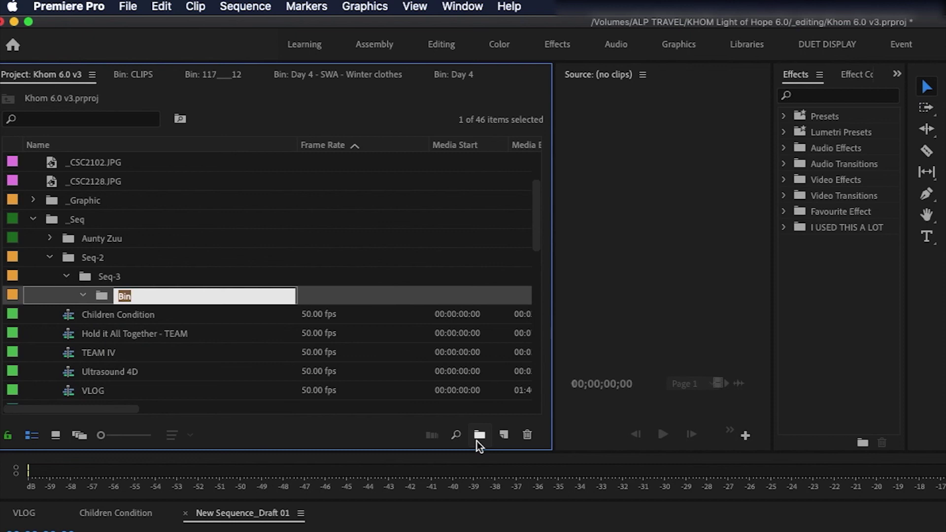
text(Se)
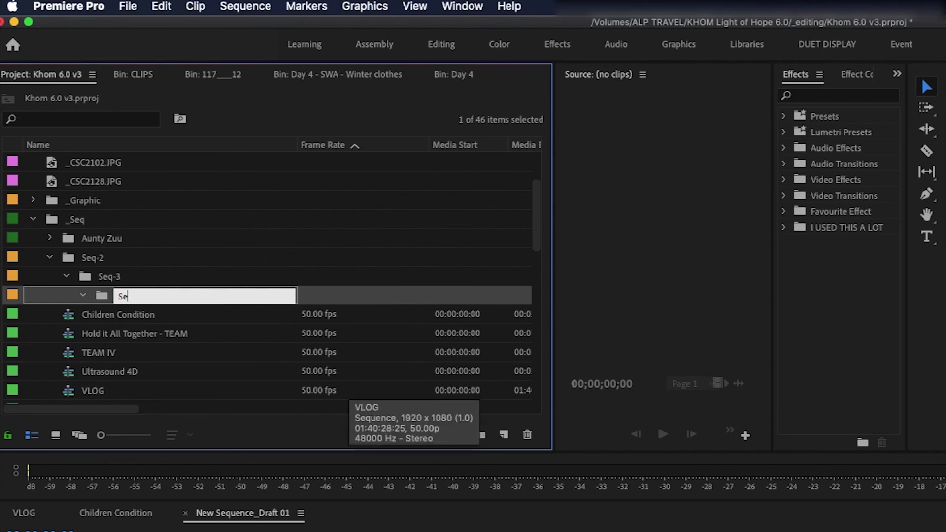
text(q-4)
scroll(274, 317, down, 1)
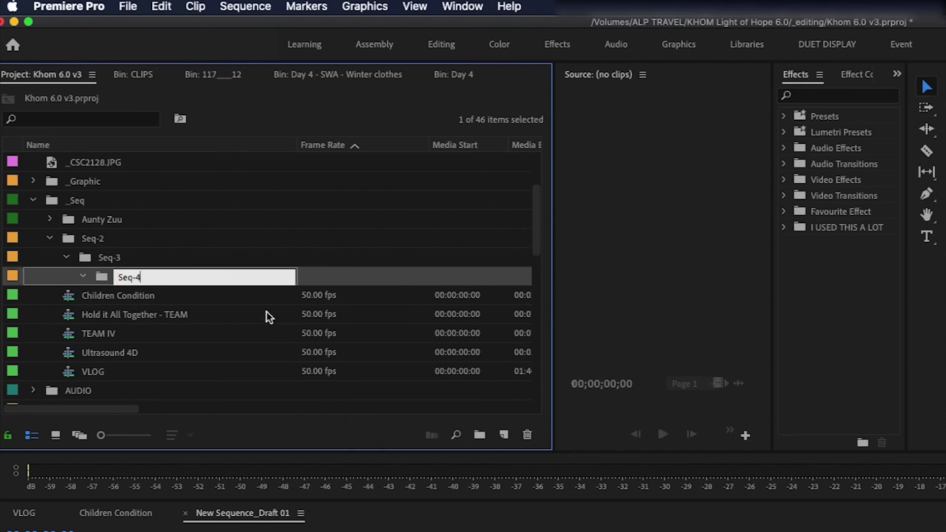
click(236, 313)
- Delete the nested bins Seq-4, Seq-3 and Seq-2 from the _Seq bin, working from the innermost outward
click(190, 284)
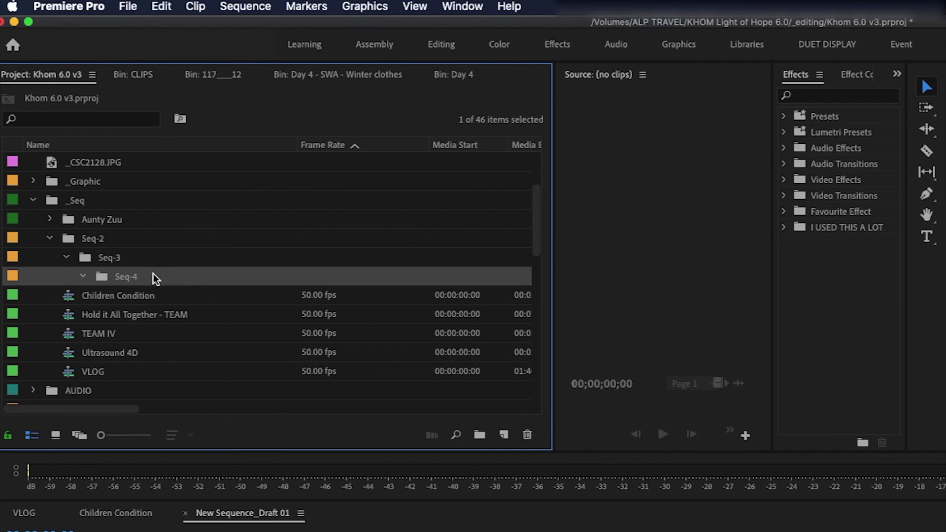
click(527, 435)
click(135, 259)
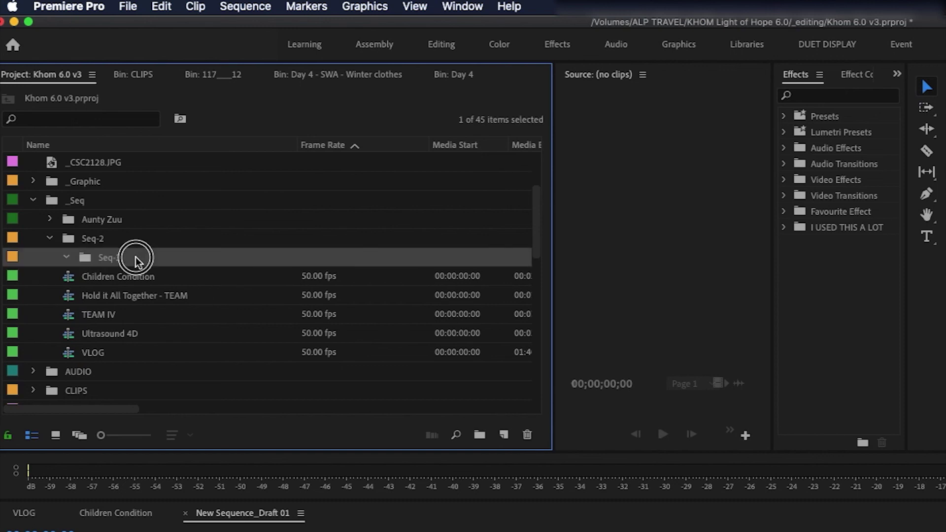
click(528, 435)
click(122, 240)
click(527, 435)
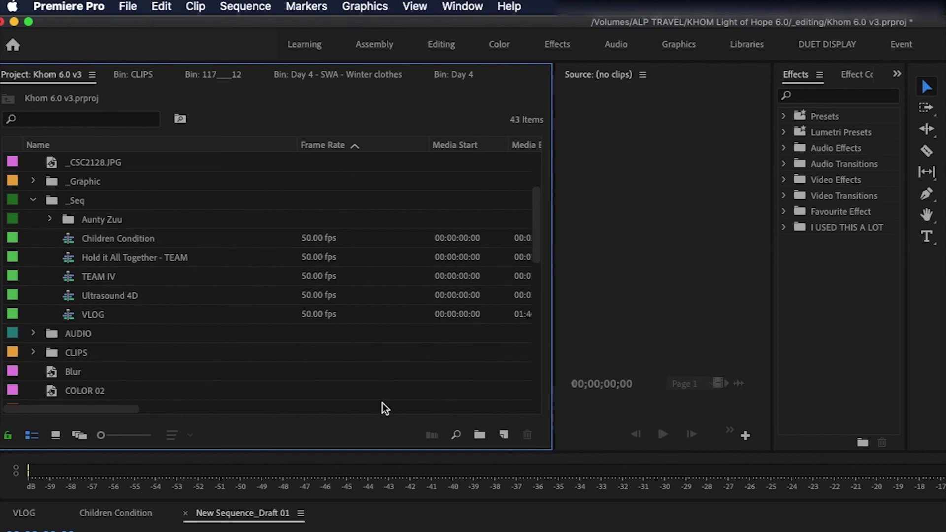